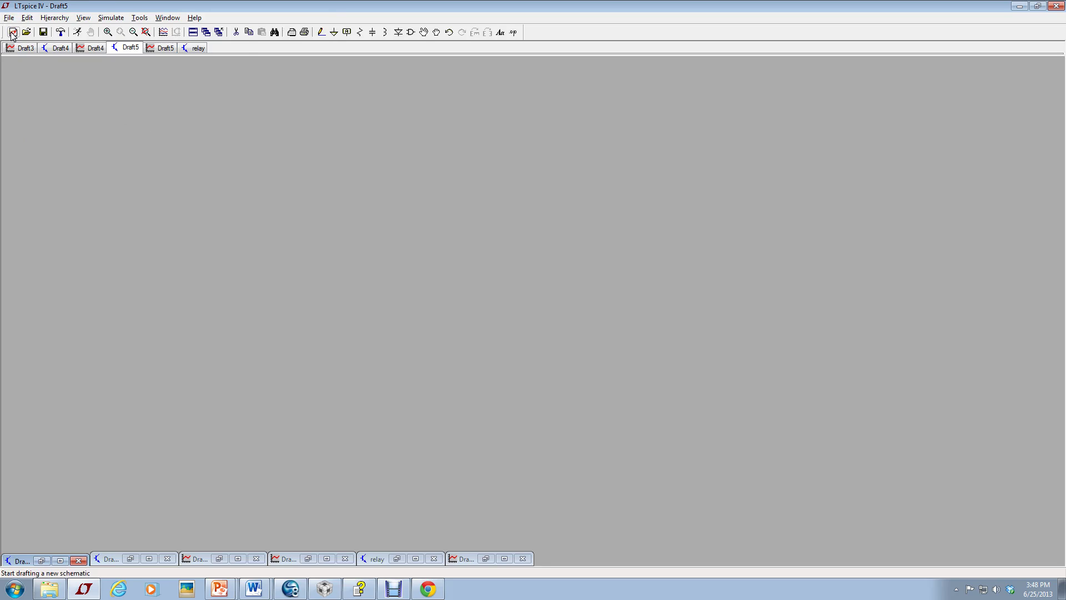
- Create a new blank schematic and save it as voltage_divider.asc
click(12, 32)
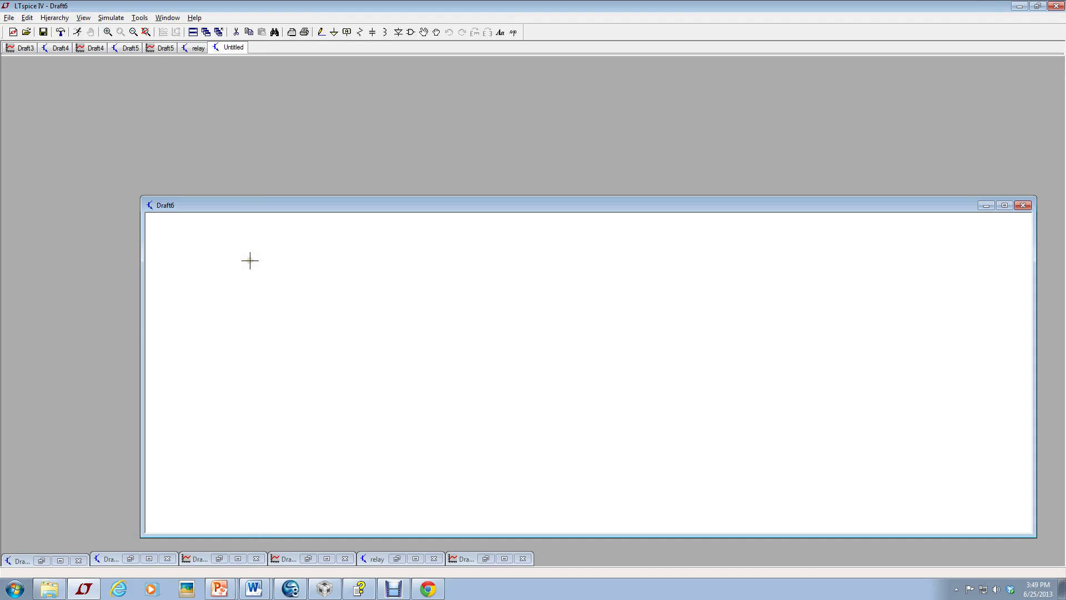
click(7, 18)
click(29, 74)
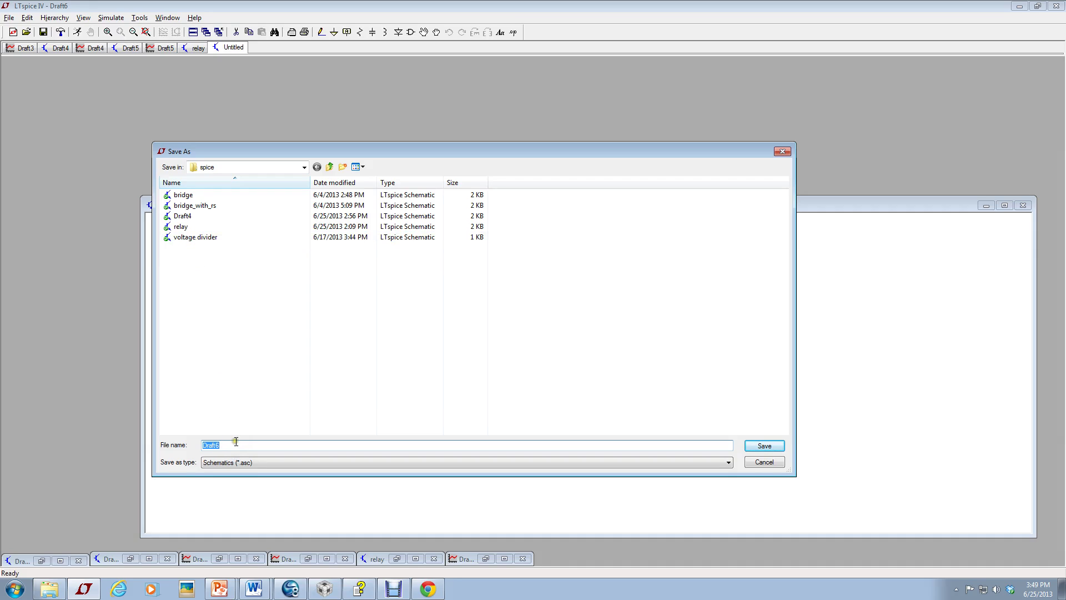
text(volta)
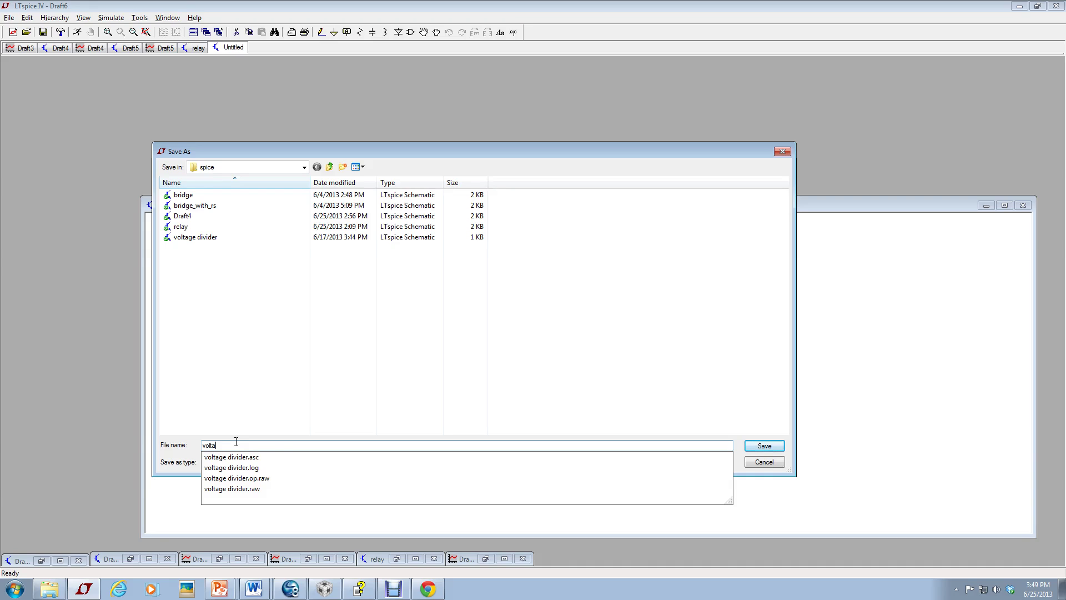
text(ge_divider.asc)
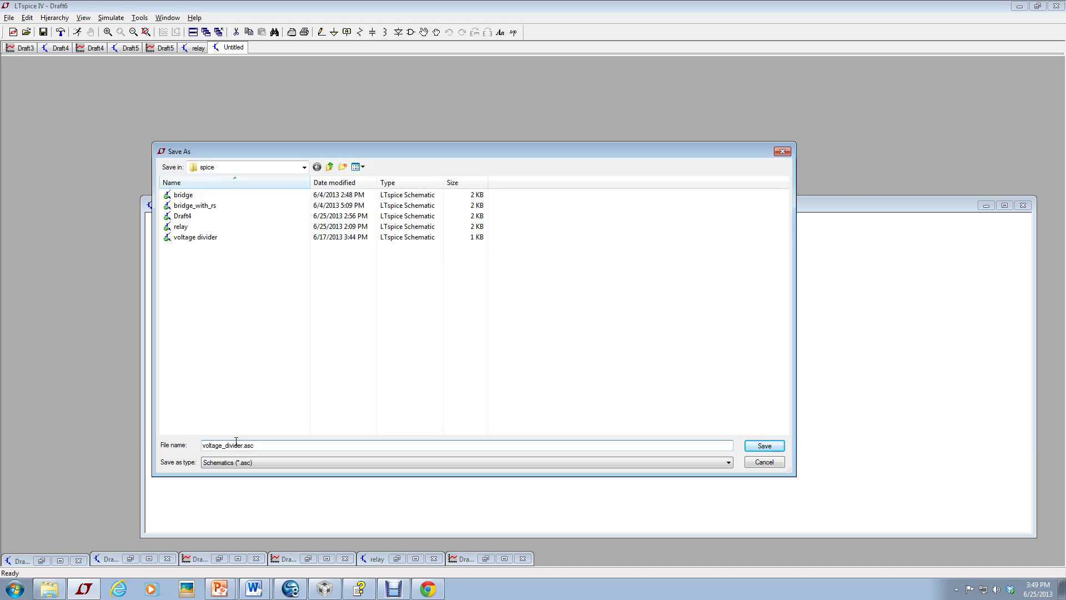
key(Return)
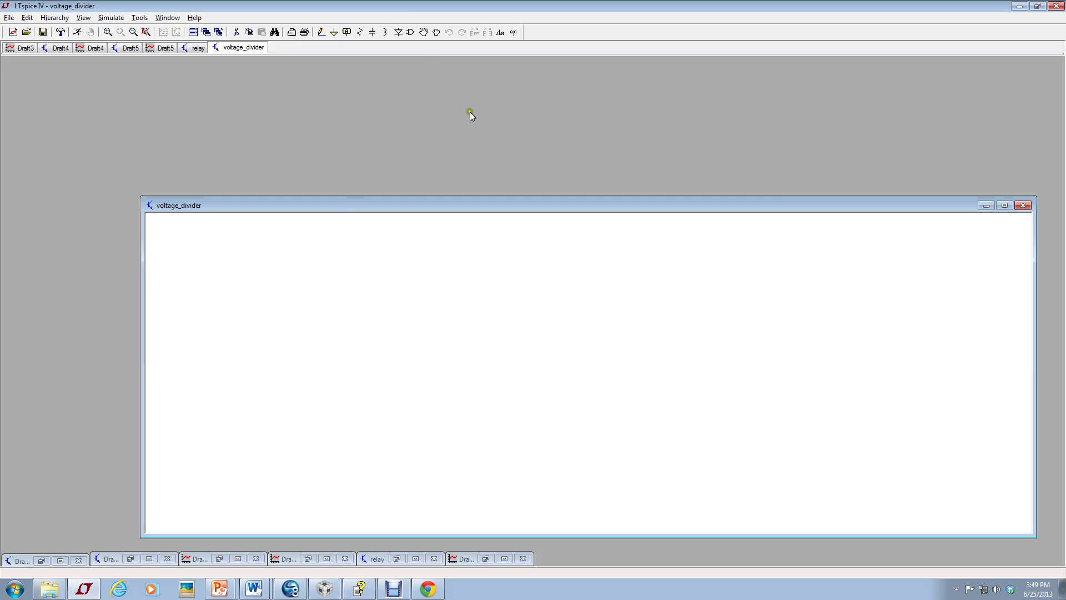
- Place voltage source V1 from the component symbol list
click(413, 33)
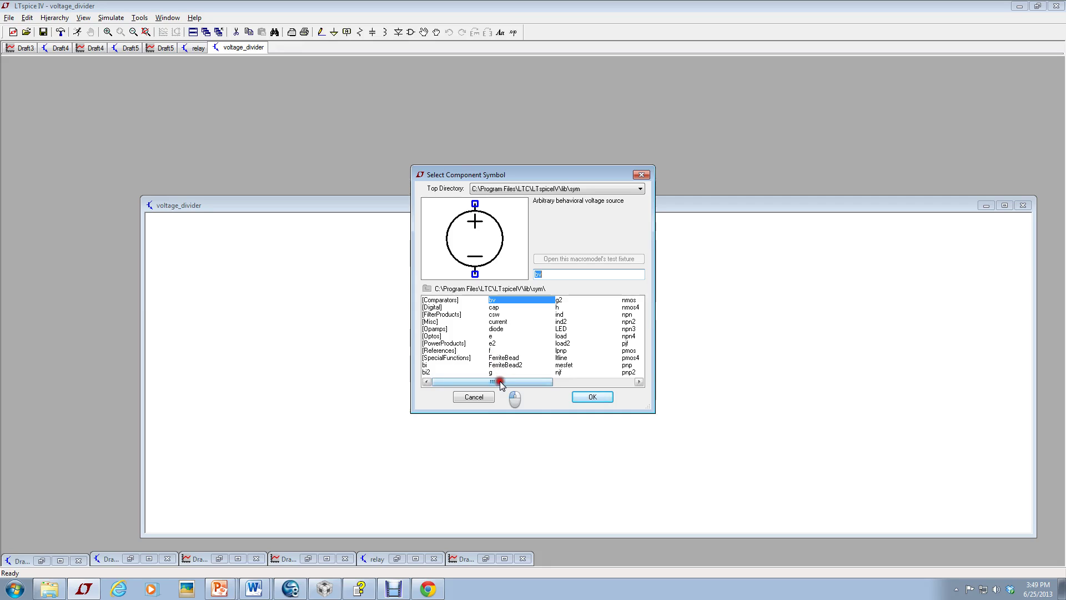
drag(501, 383, 572, 382)
click(565, 364)
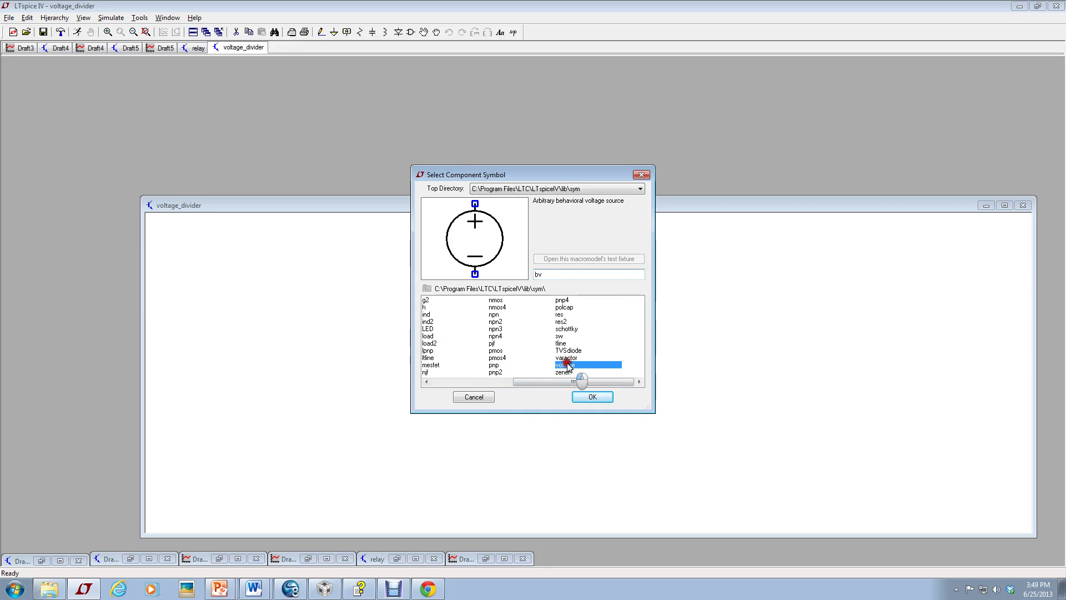
click(589, 397)
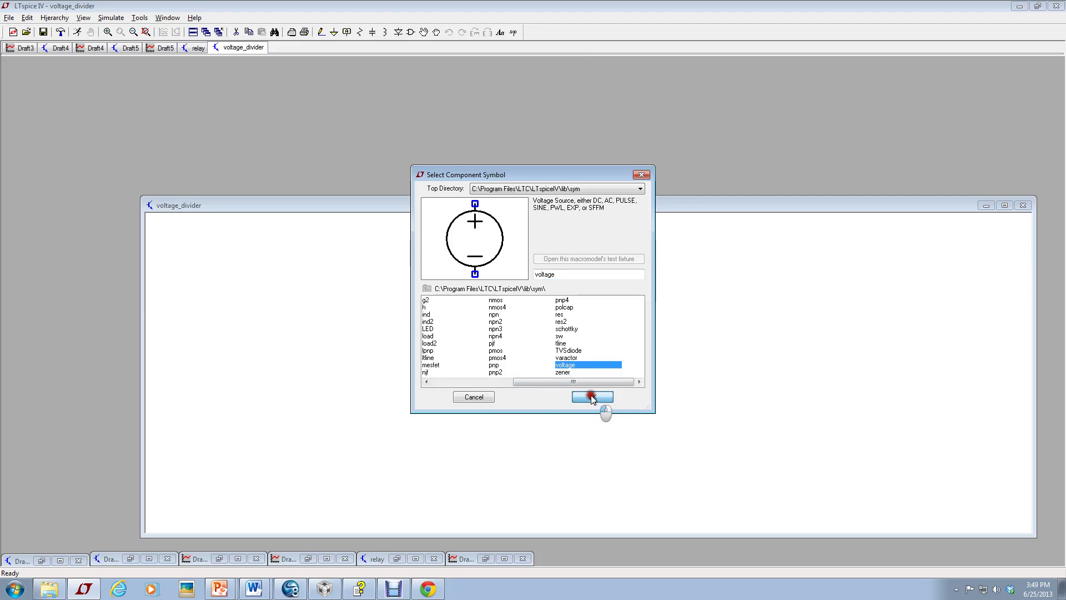
click(471, 380)
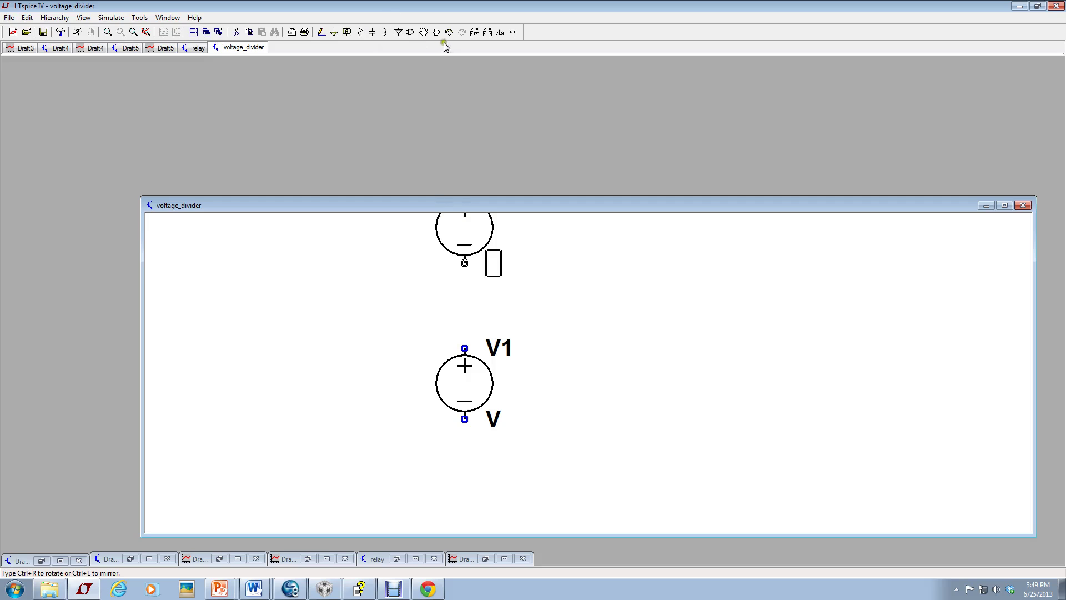
- Maximize the window, then place resistors R1 and R2 and a ground symbol below the source
click(358, 32)
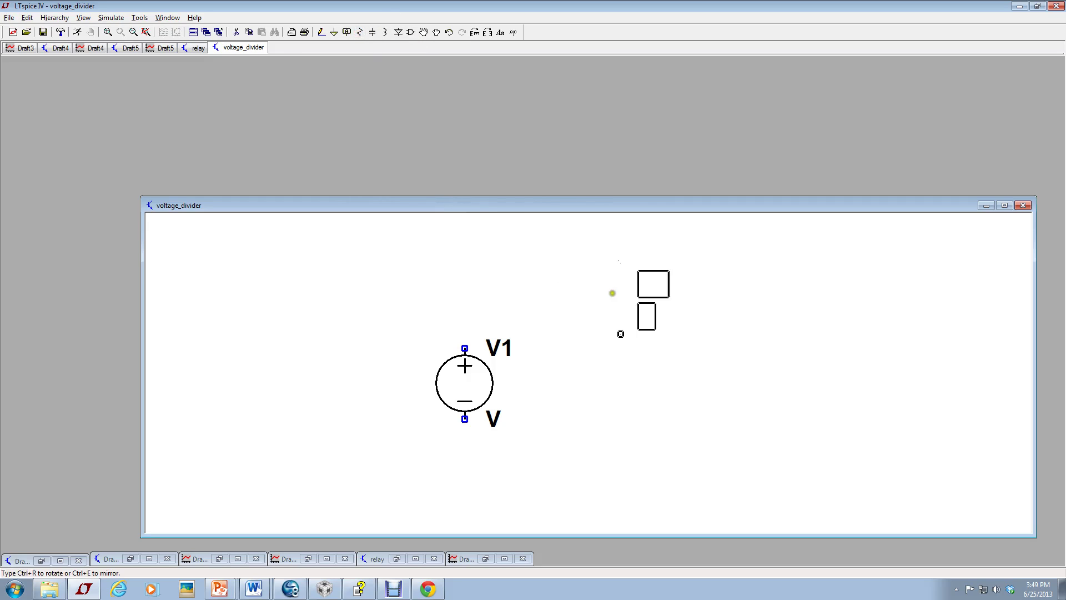
click(1005, 205)
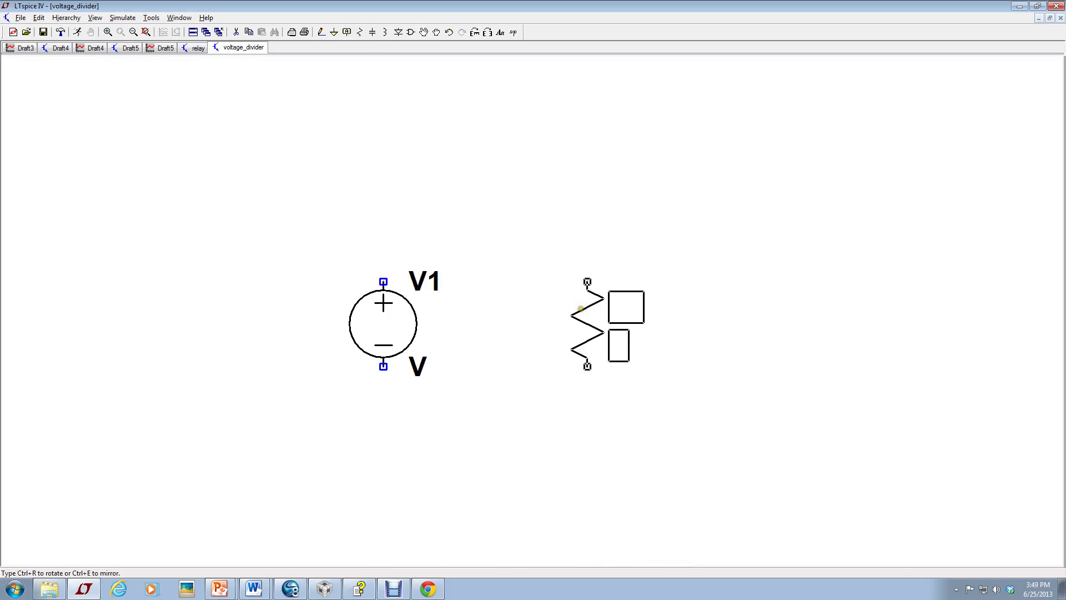
click(580, 309)
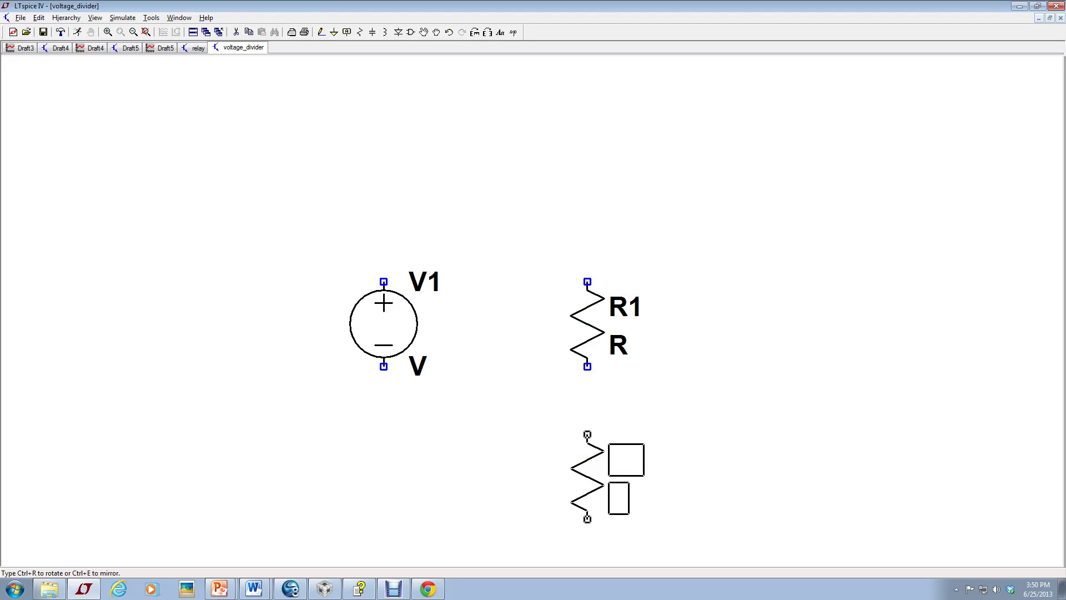
click(589, 463)
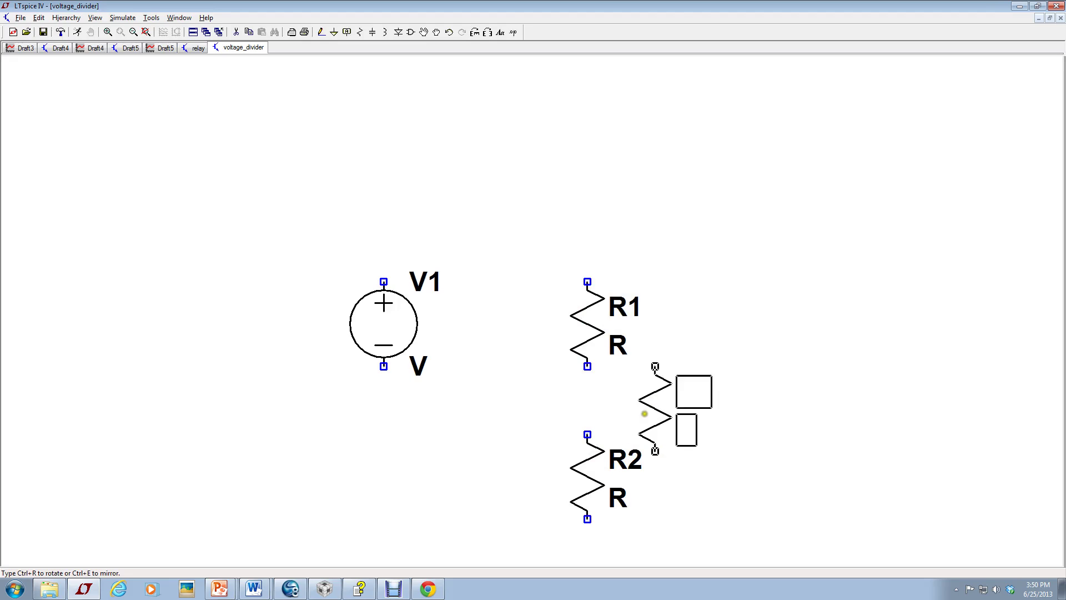
click(334, 33)
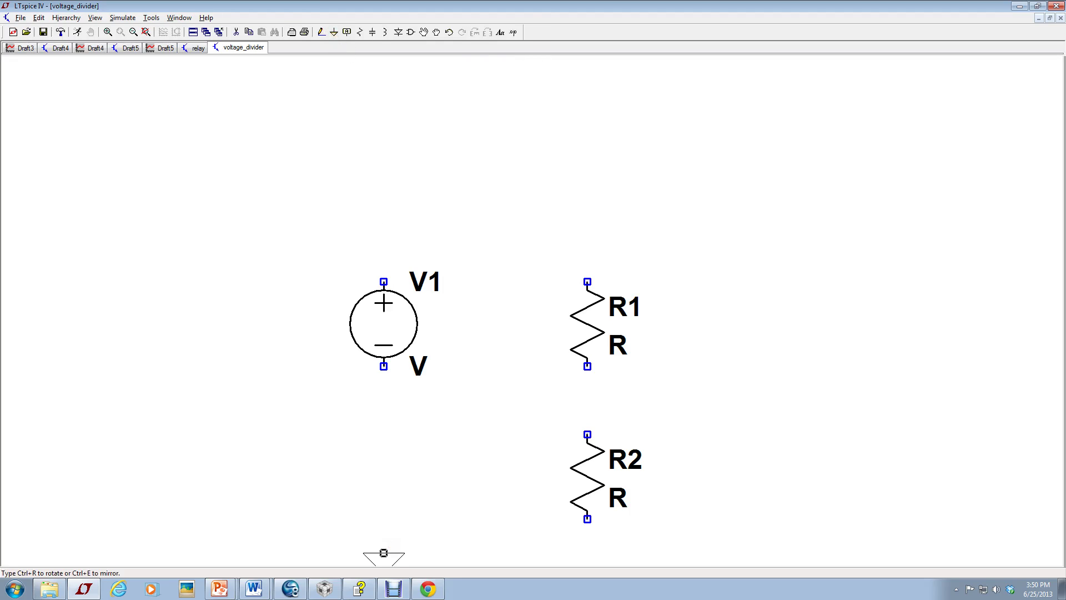
click(383, 552)
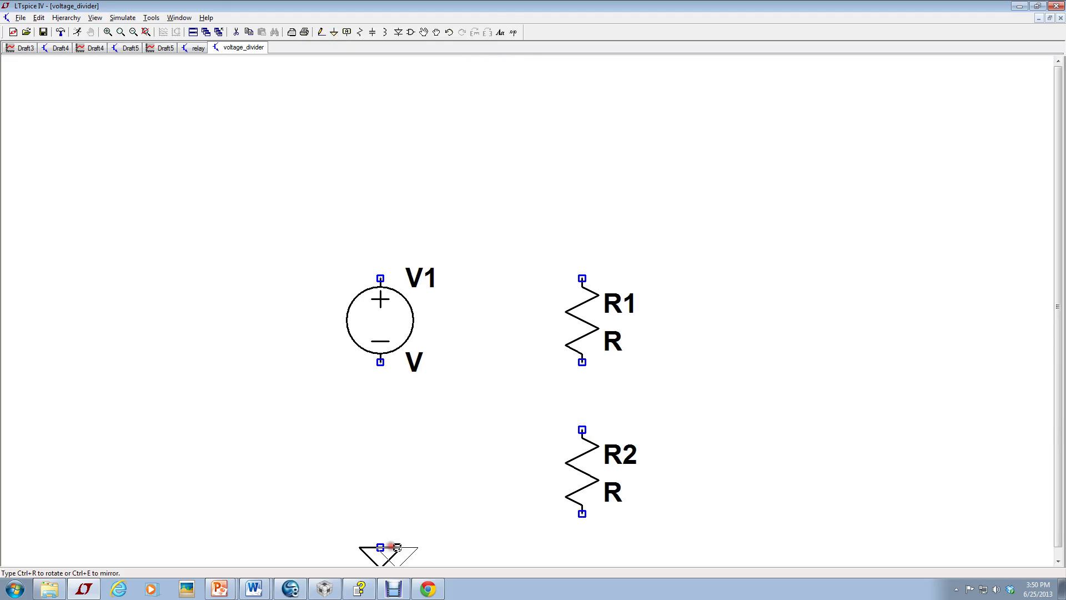
- Wire V1's top terminal to R1's top terminal across the top of the circuit
right_click(519, 360)
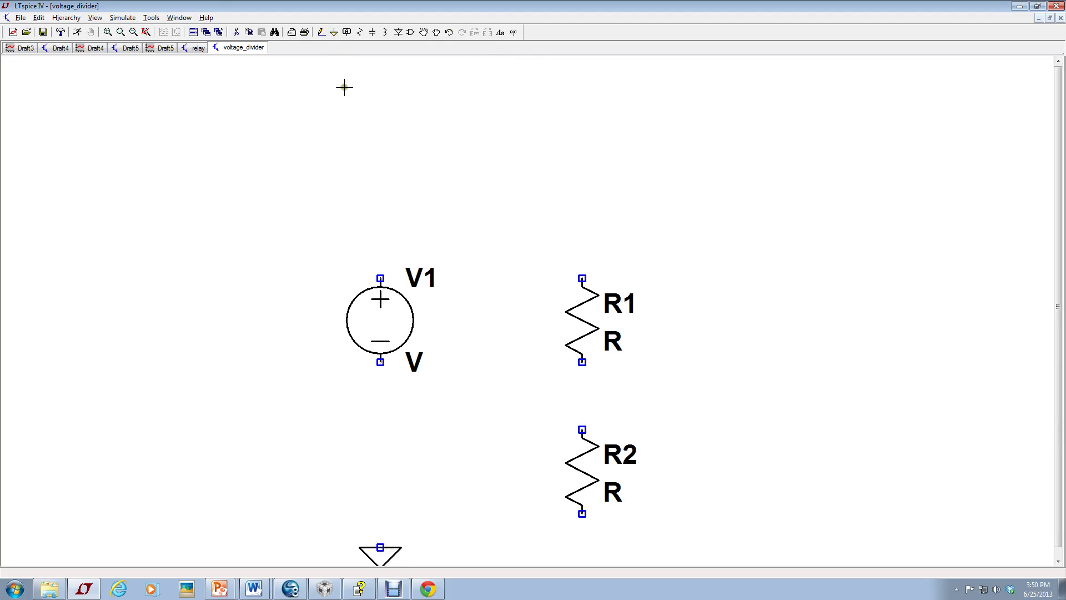
key(space)
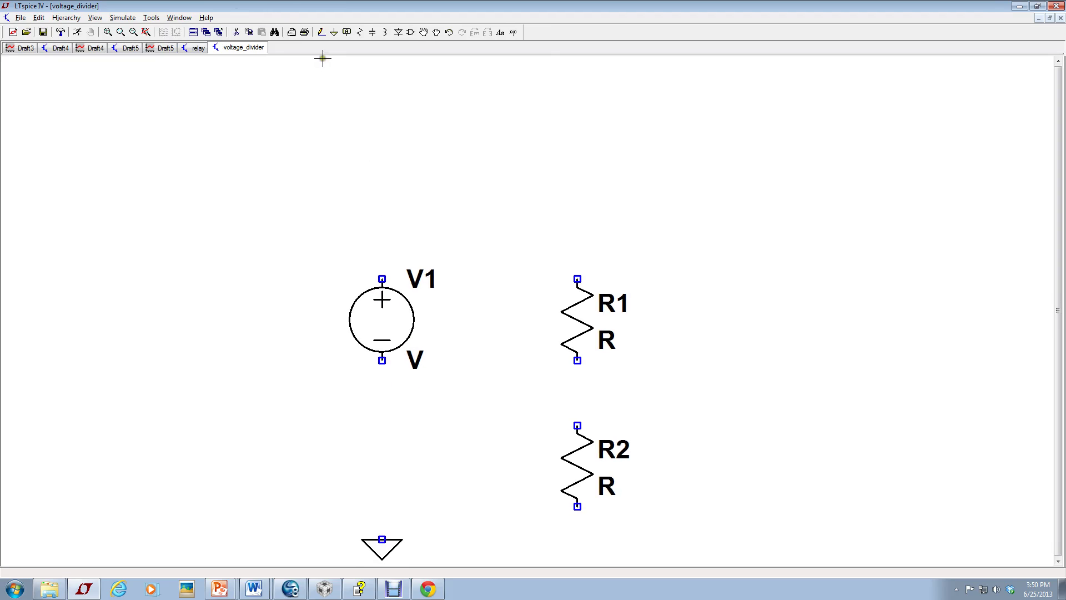
click(320, 34)
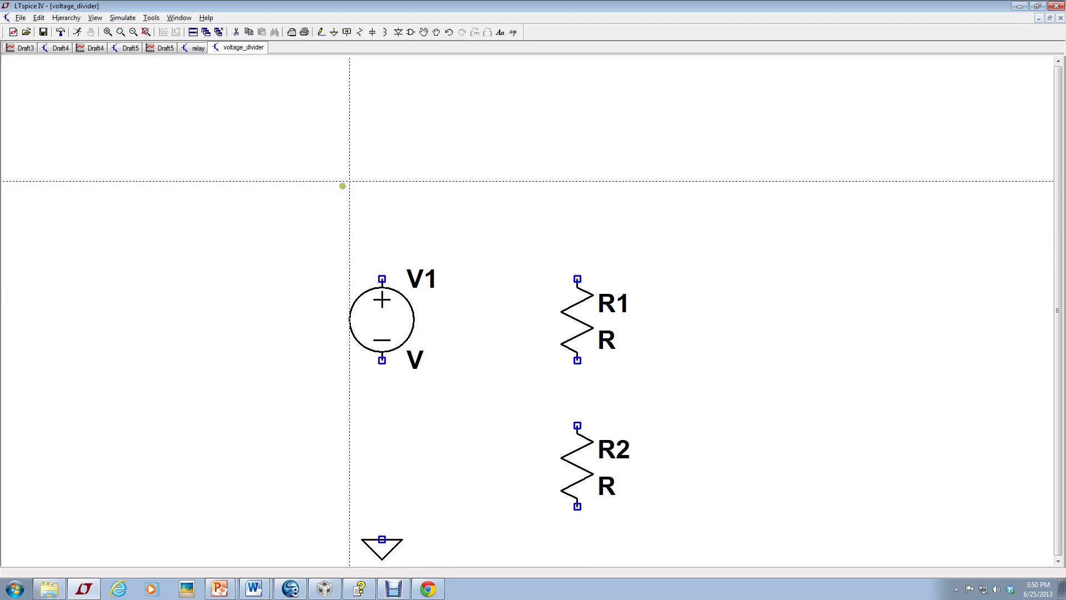
click(382, 279)
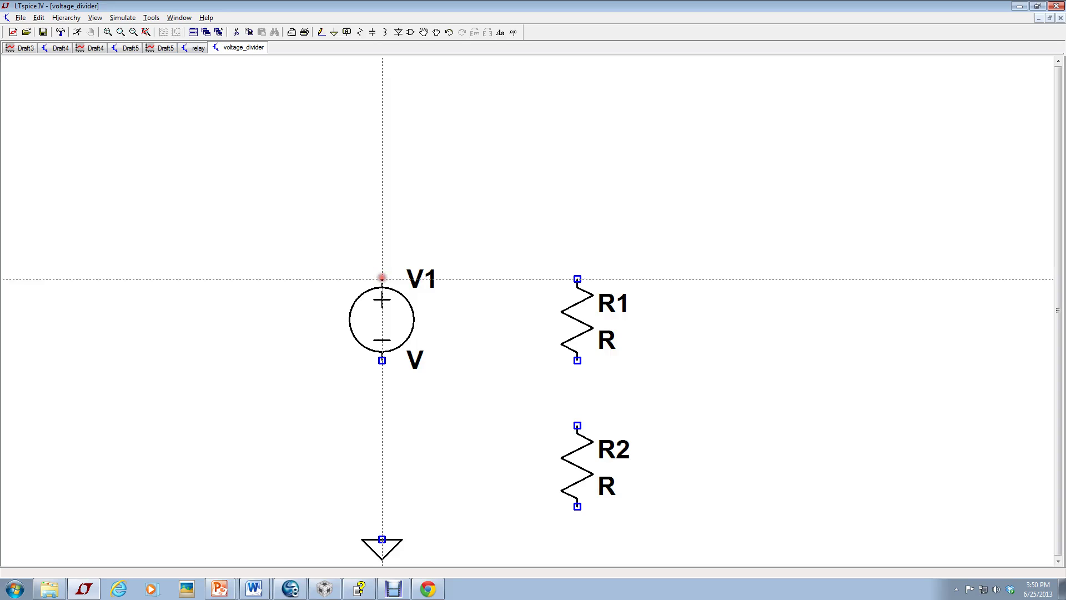
click(382, 246)
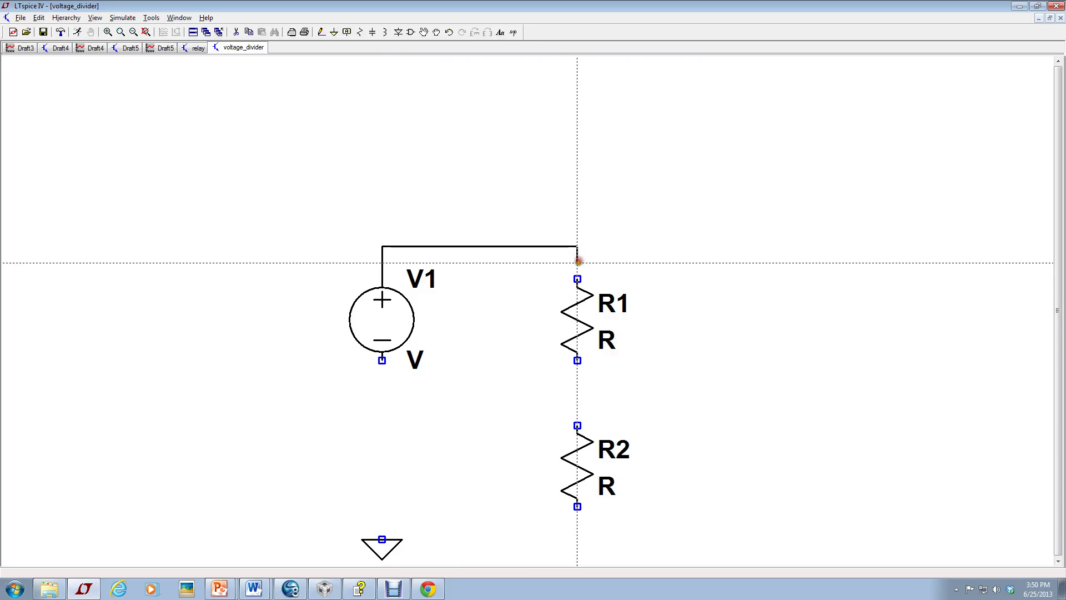
click(578, 279)
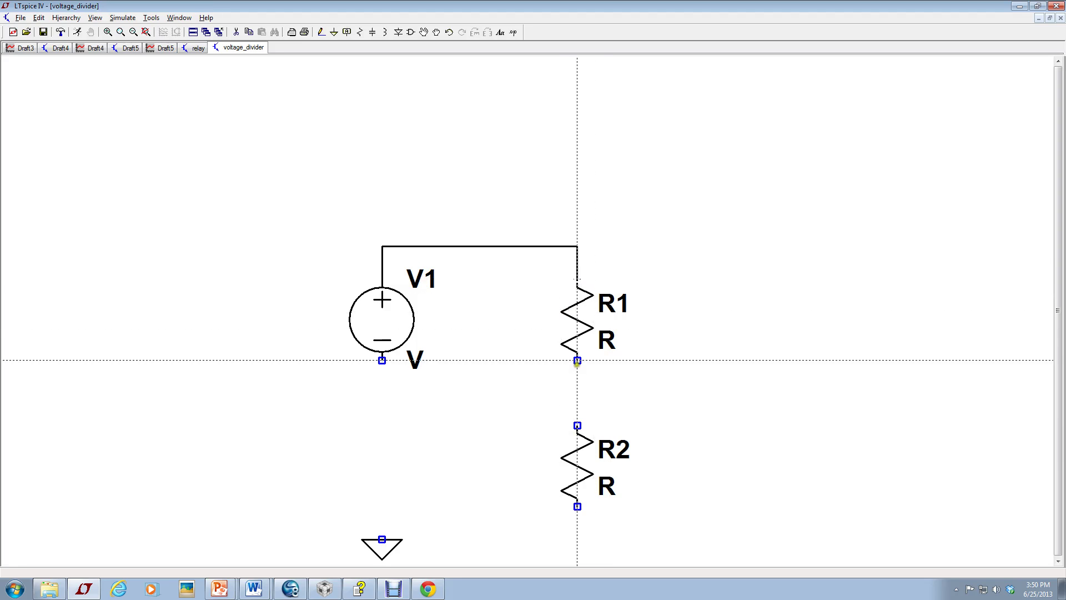
- Wire R1 to R2, R2's bottom back to V1's bottom, and join ground to that wire
click(578, 360)
click(577, 426)
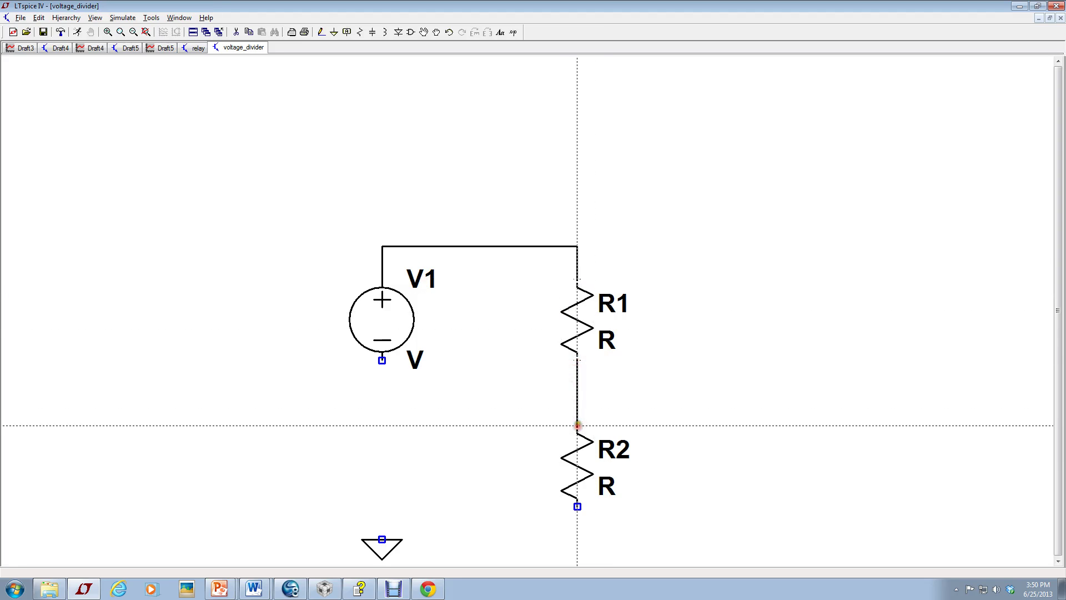
click(575, 506)
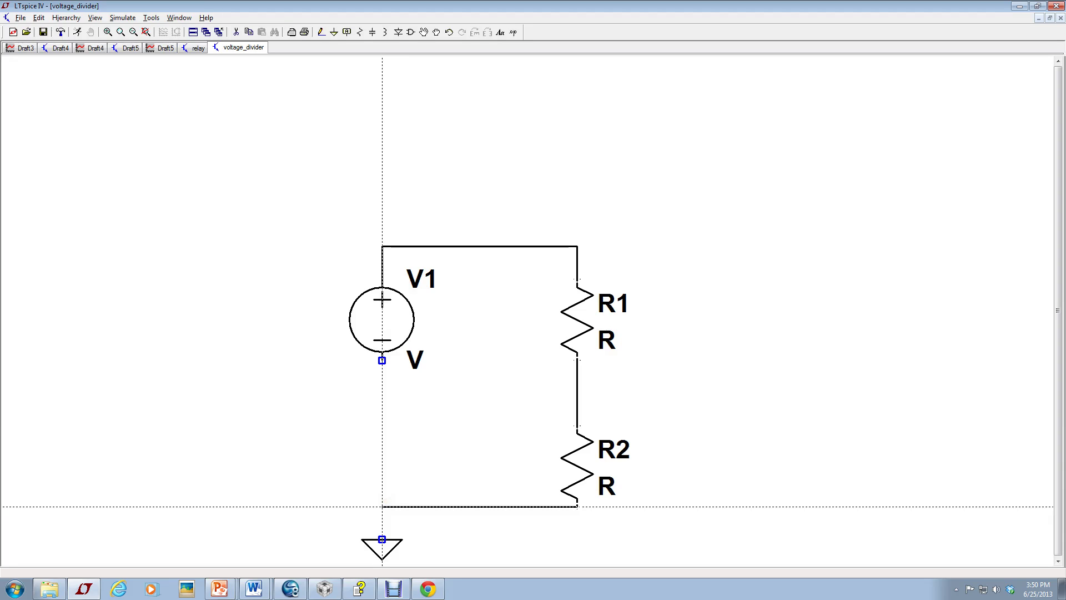
click(382, 506)
click(382, 360)
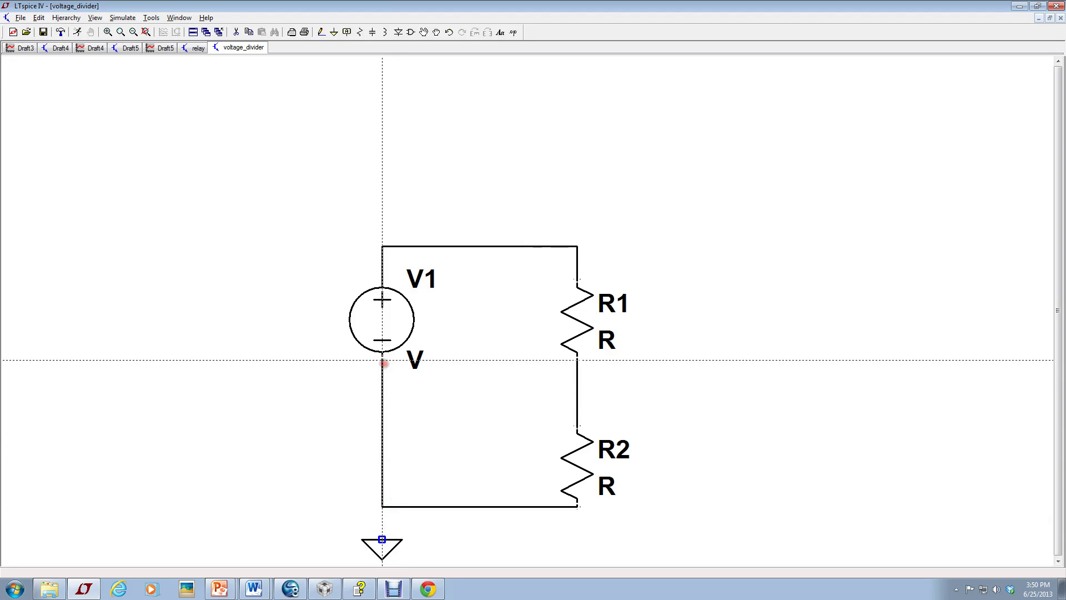
click(382, 539)
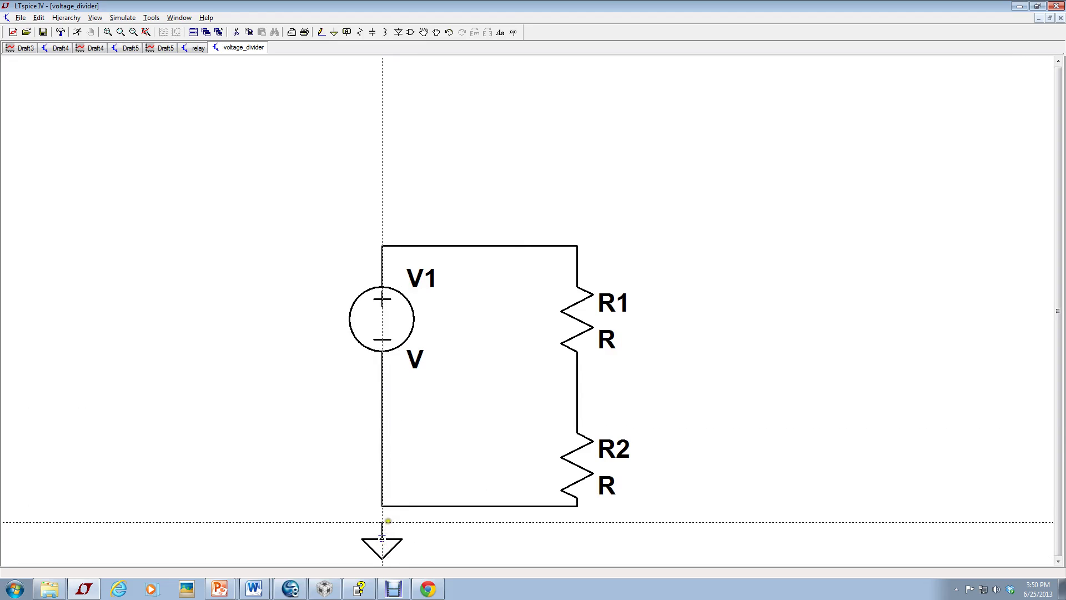
click(382, 506)
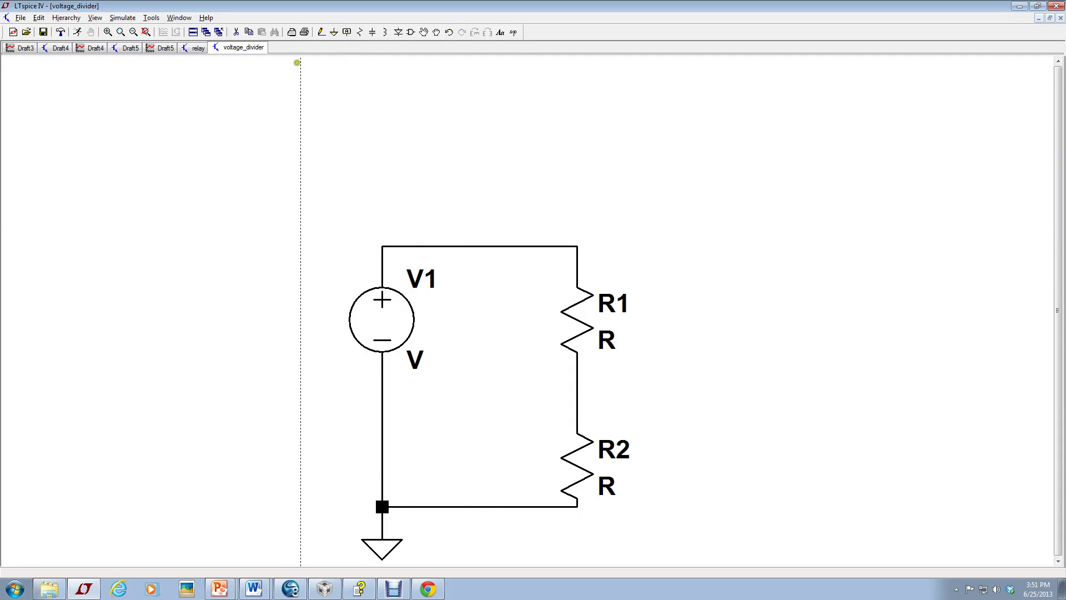
- Label the top wire net '1' and the wire between R1 and R2 'ref'
click(346, 33)
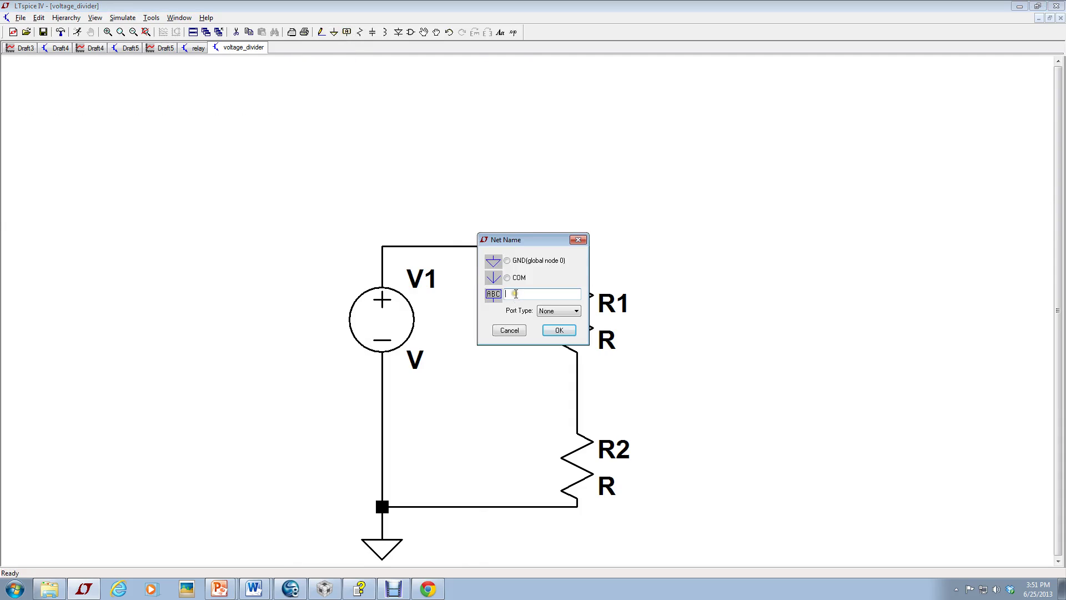
text(1)
click(557, 330)
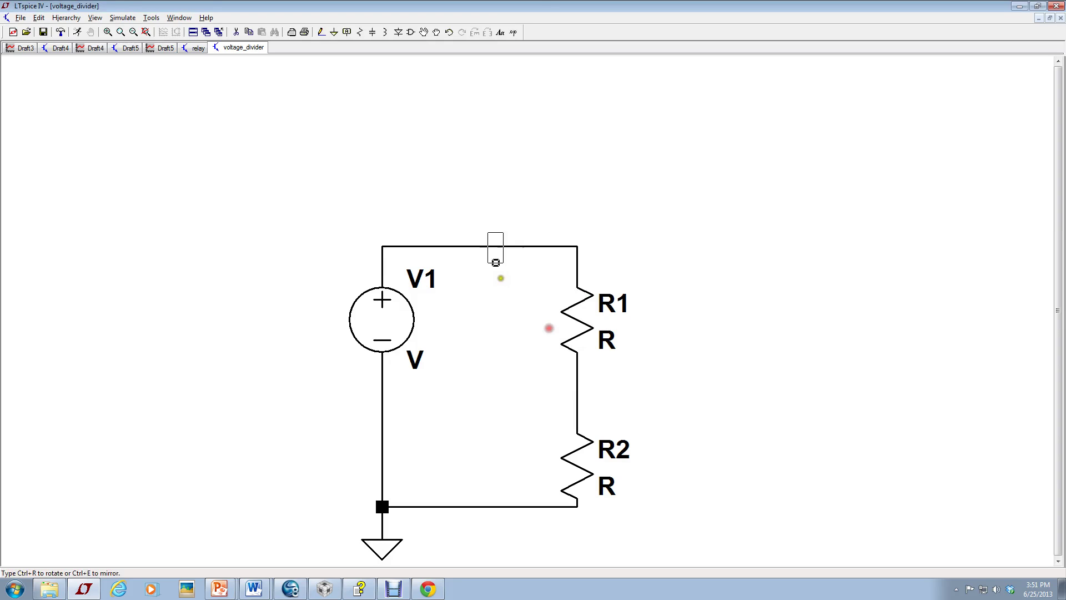
click(480, 247)
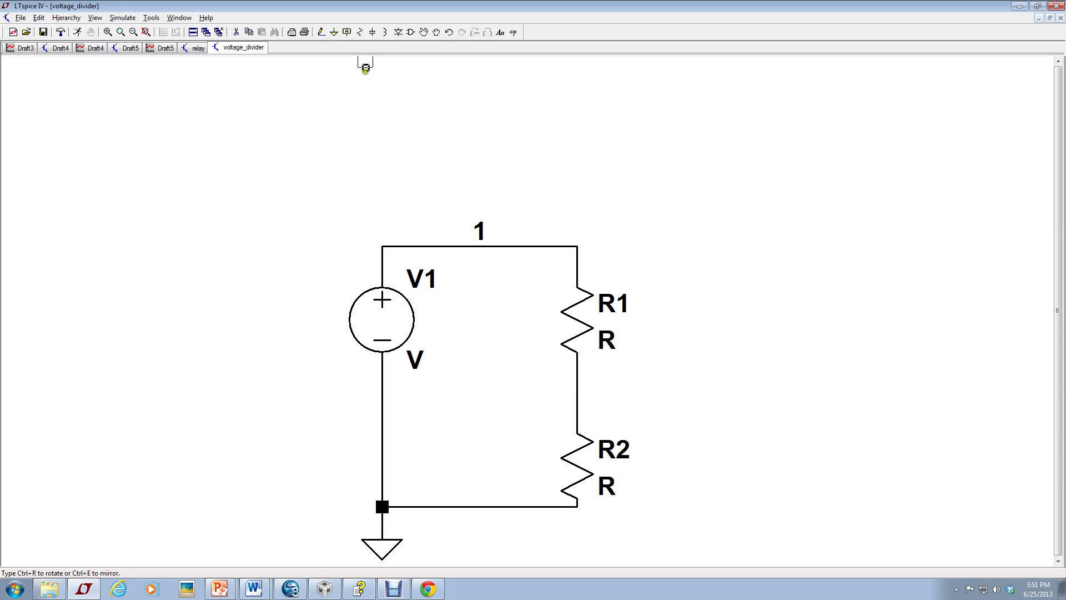
click(346, 32)
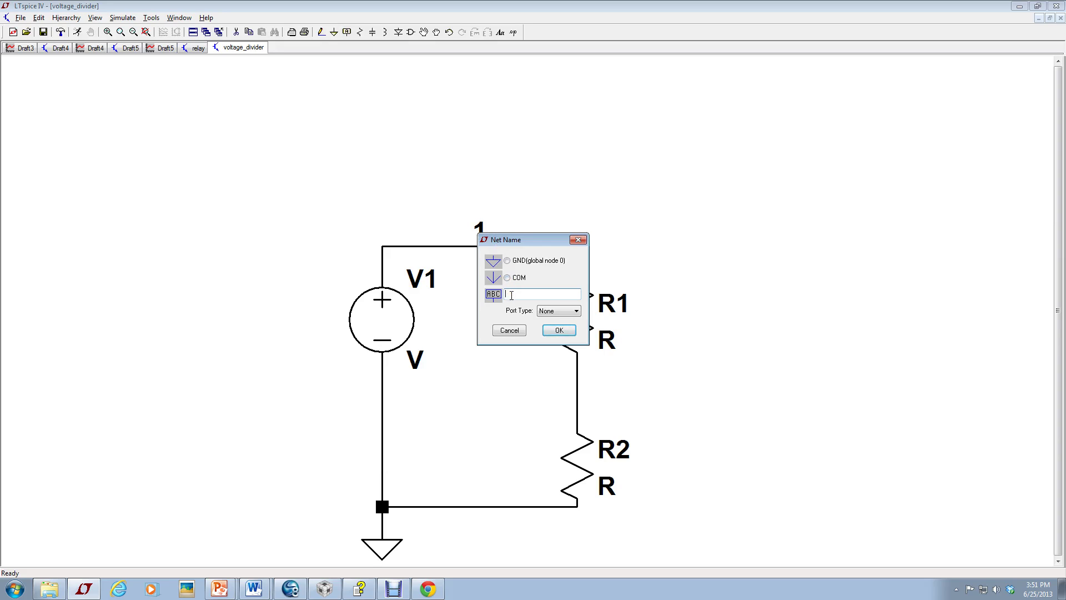
text(ref)
click(558, 331)
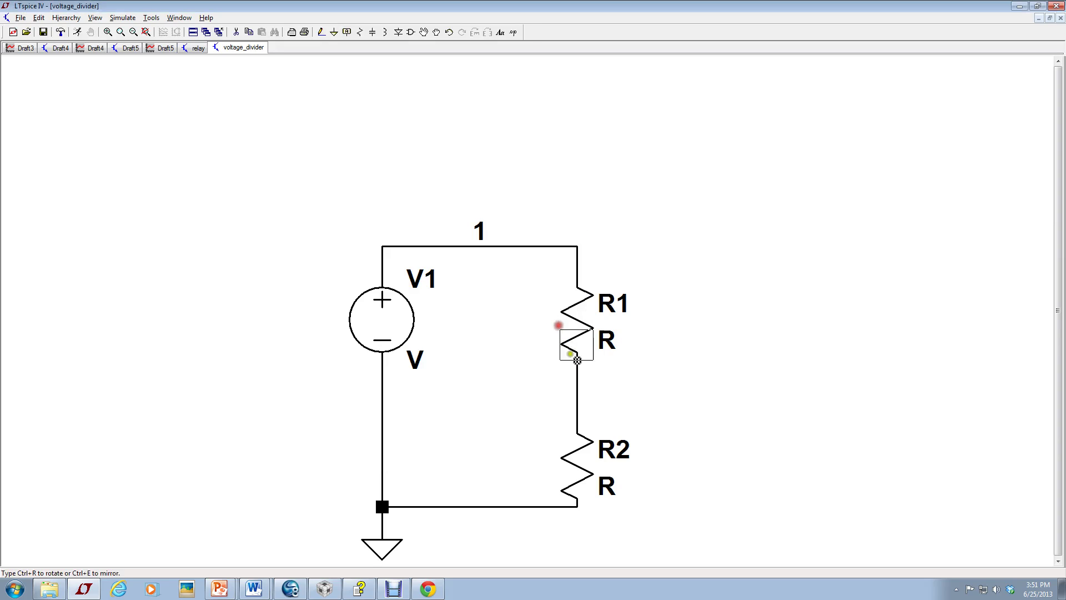
click(576, 389)
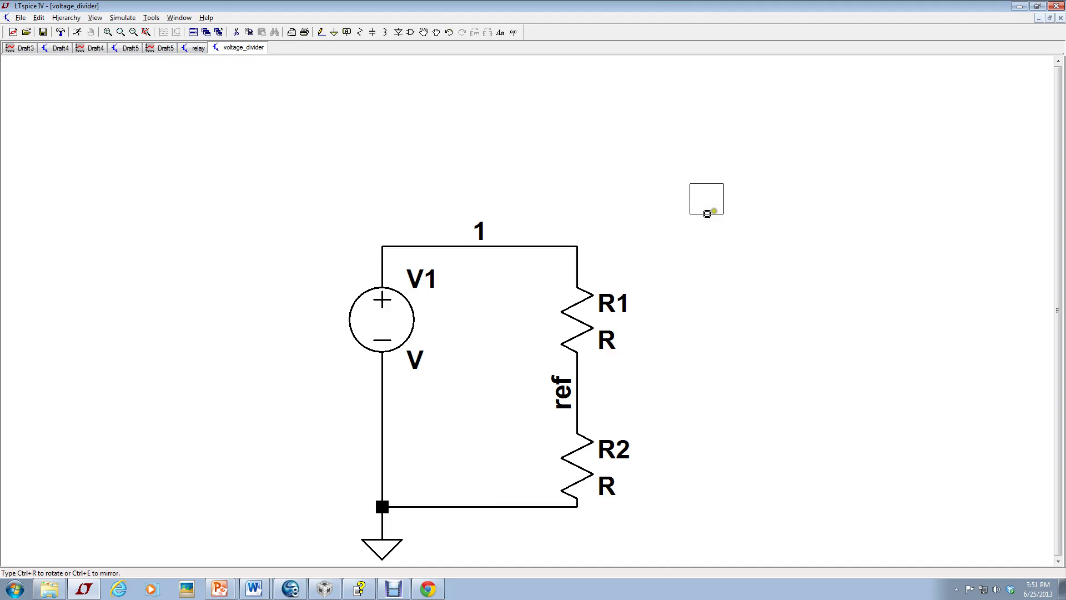
key(Escape)
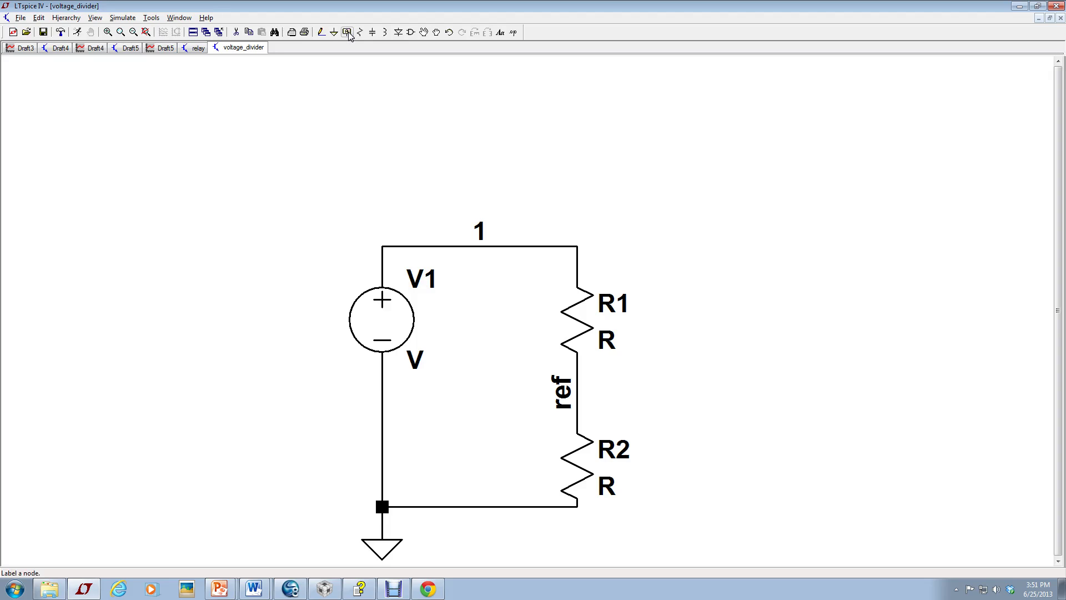
- Set V1 to 3.3 V, R1 to 1Meg and R2 to 432k in their property dialogs
right_click(393, 318)
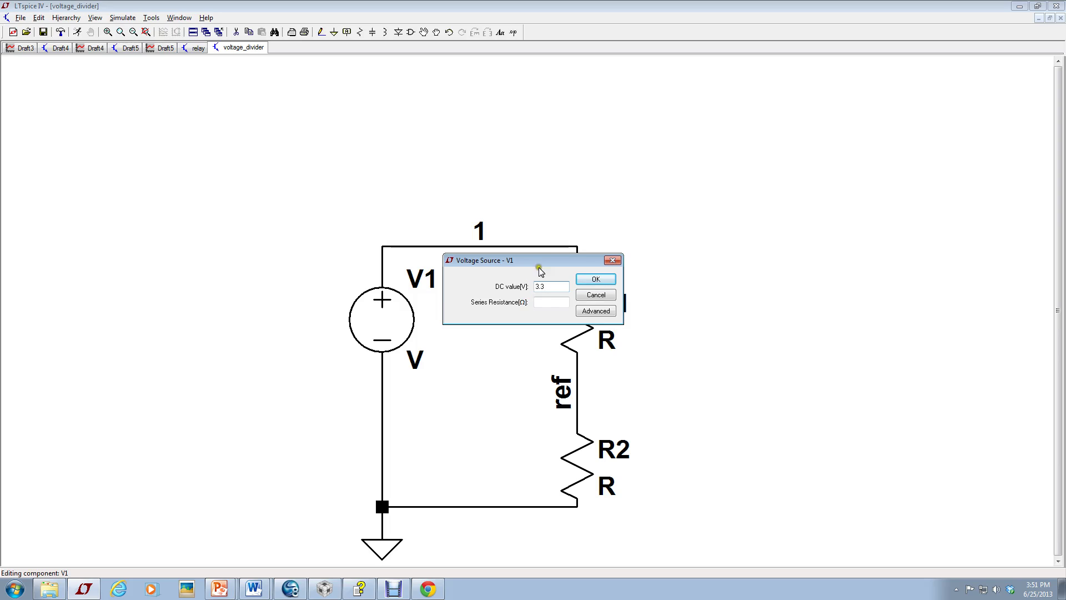
click(594, 279)
right_click(577, 318)
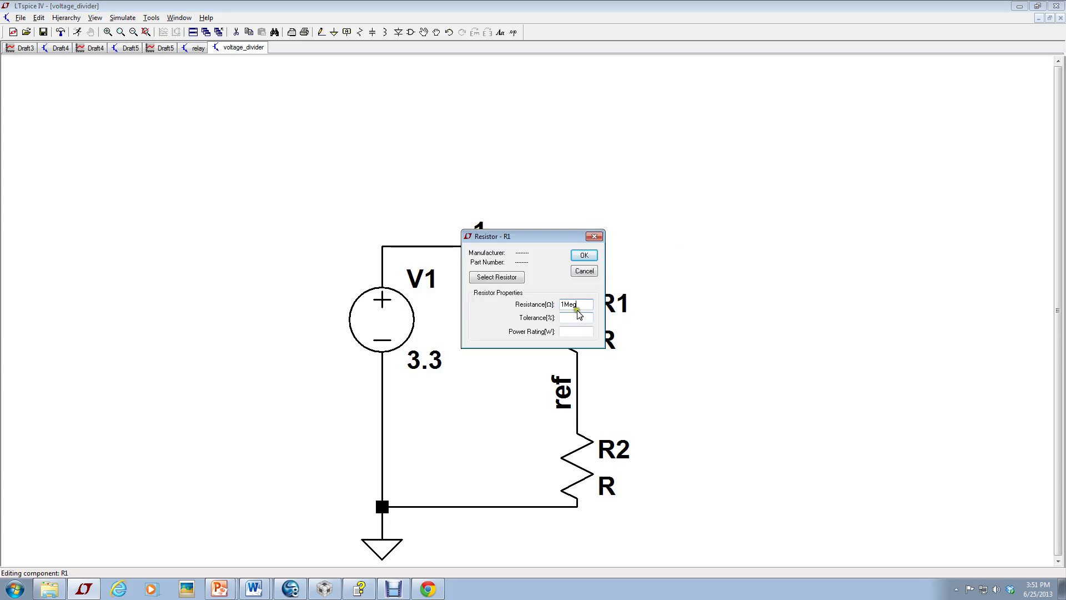
click(587, 256)
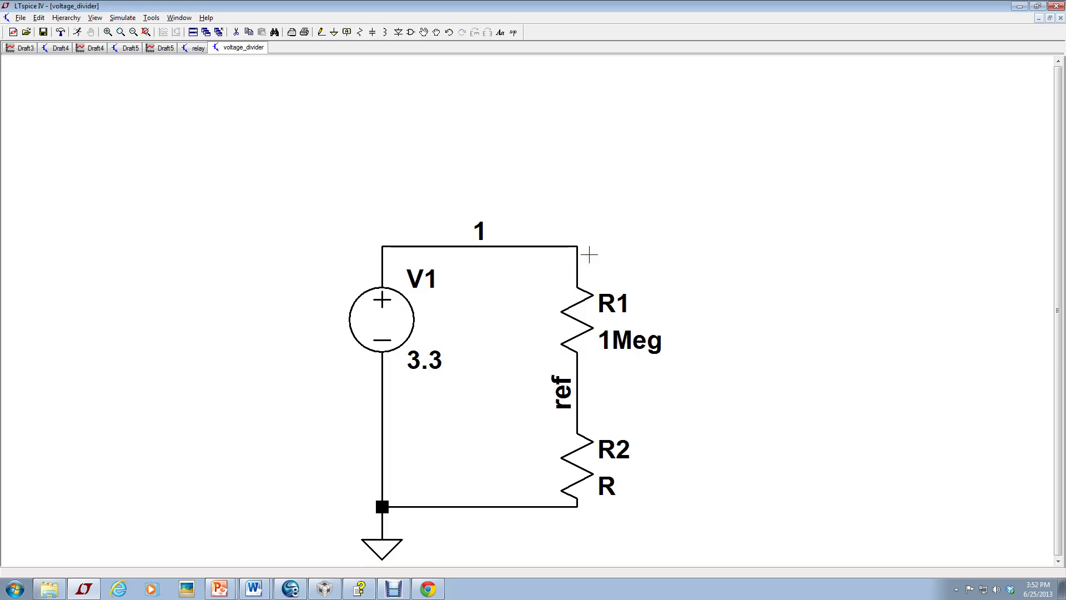
right_click(584, 454)
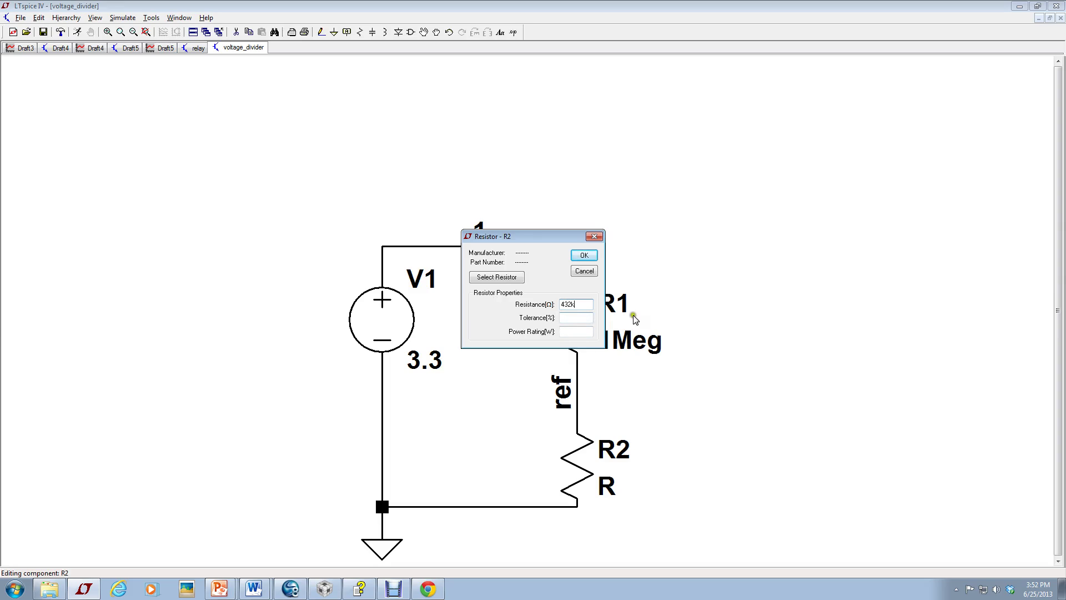
click(584, 255)
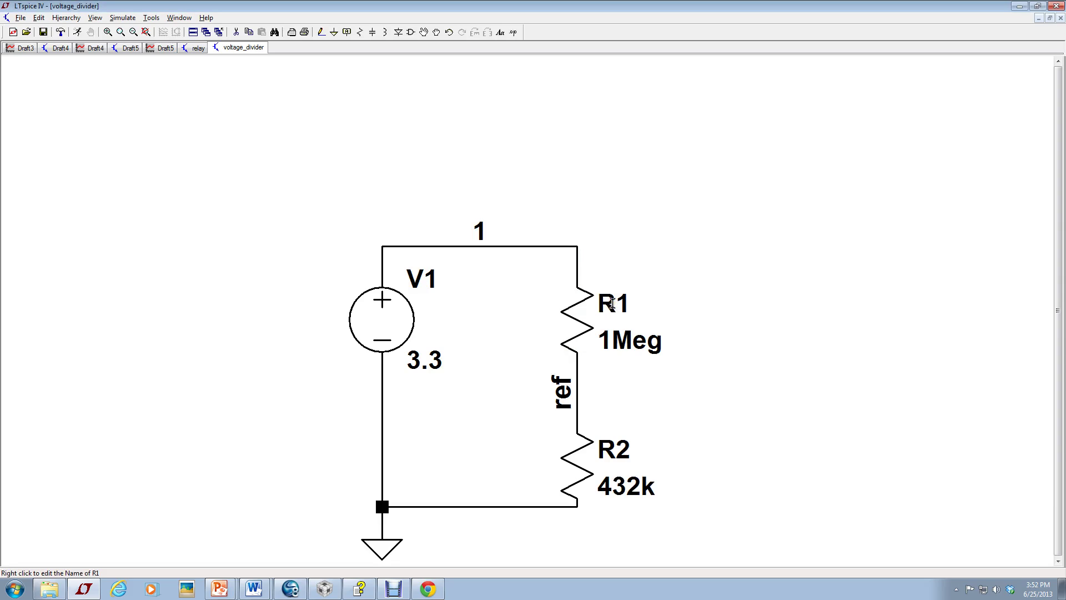
right_click(612, 303)
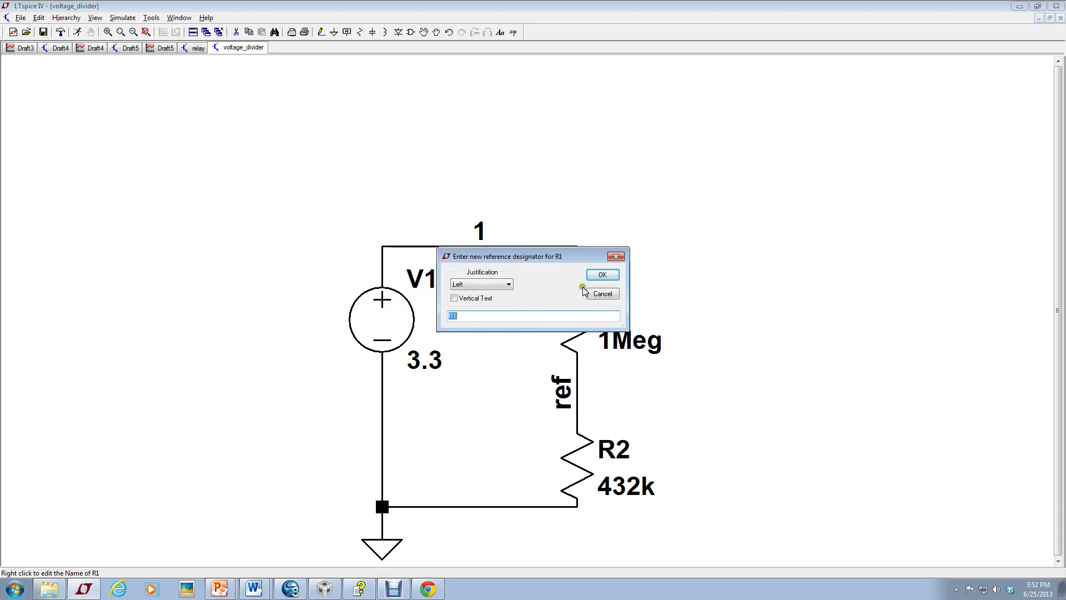
click(600, 297)
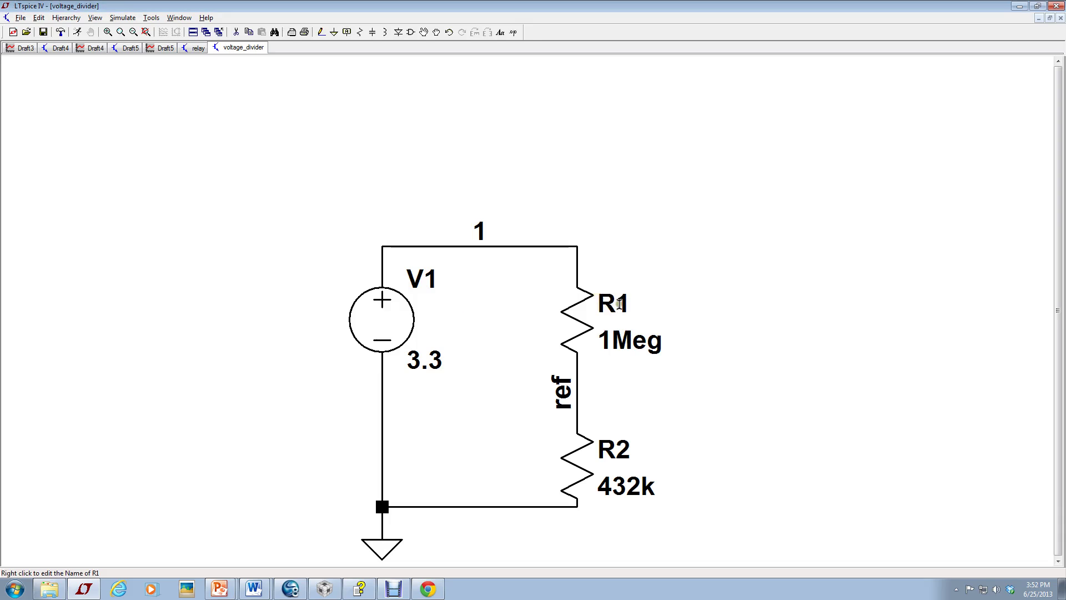
right_click(615, 303)
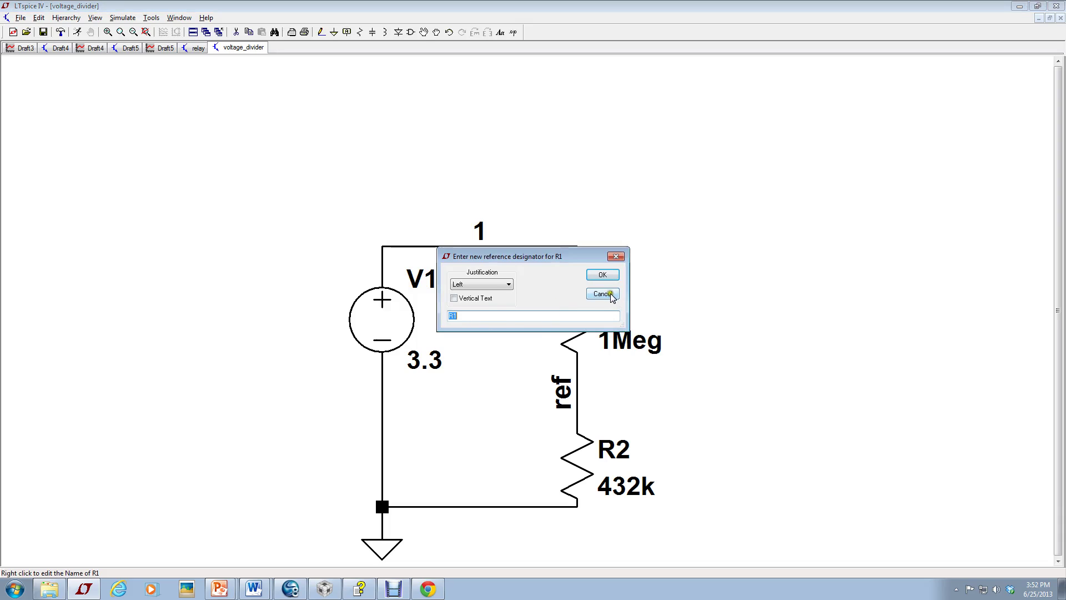
click(609, 295)
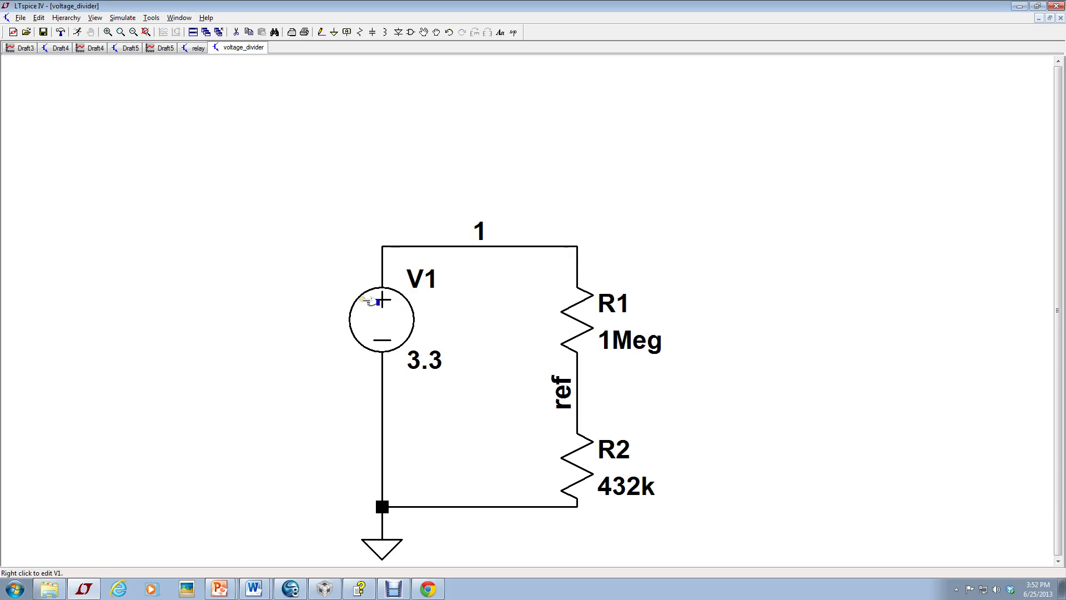
click(125, 18)
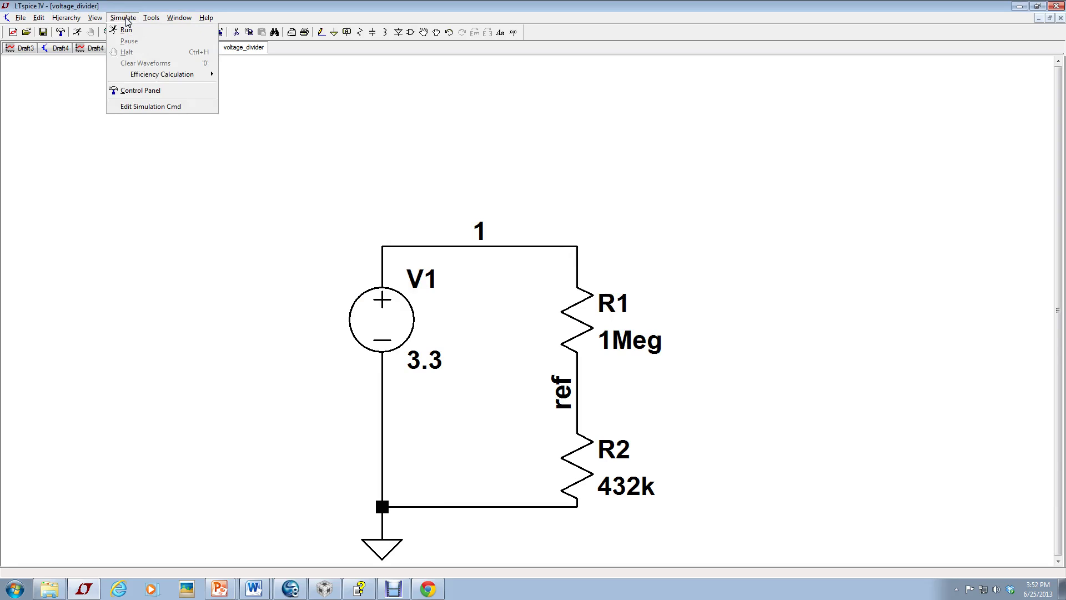
click(141, 91)
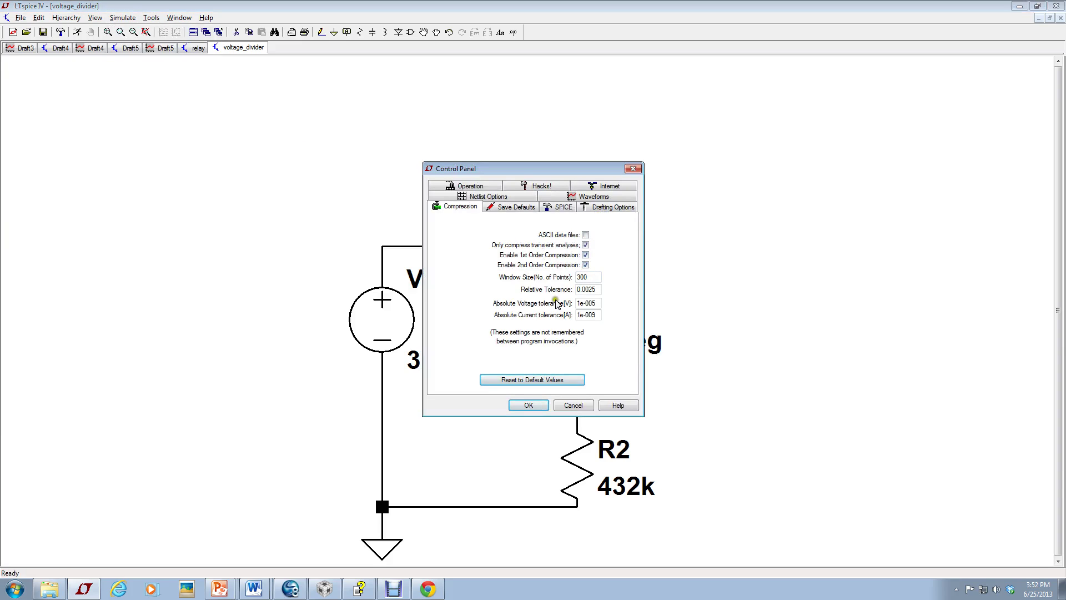
click(574, 405)
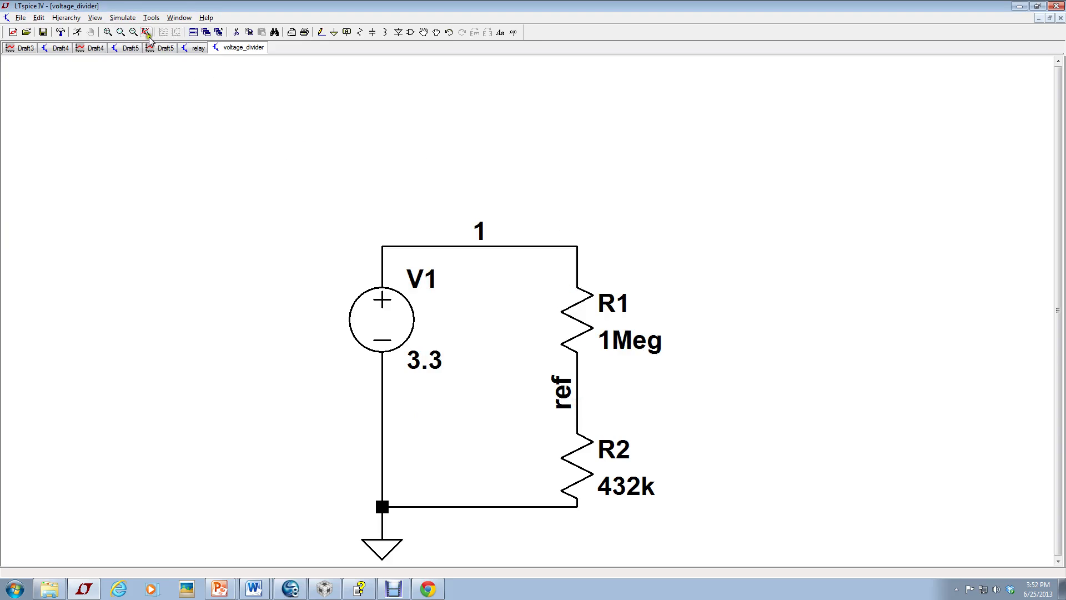
- Add a .op DC operating point directive above V1
click(118, 18)
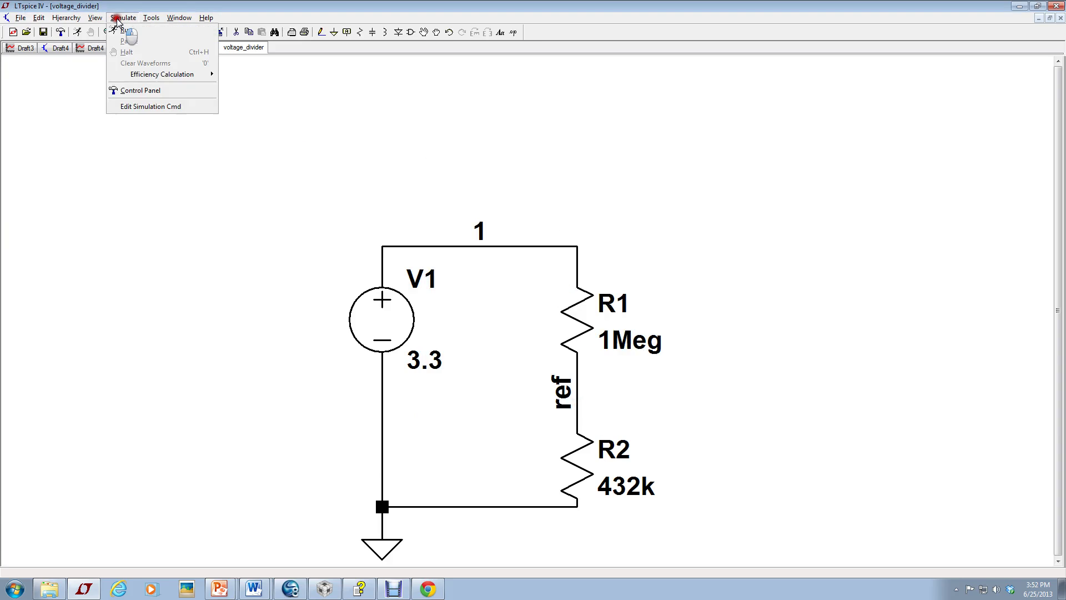
click(145, 112)
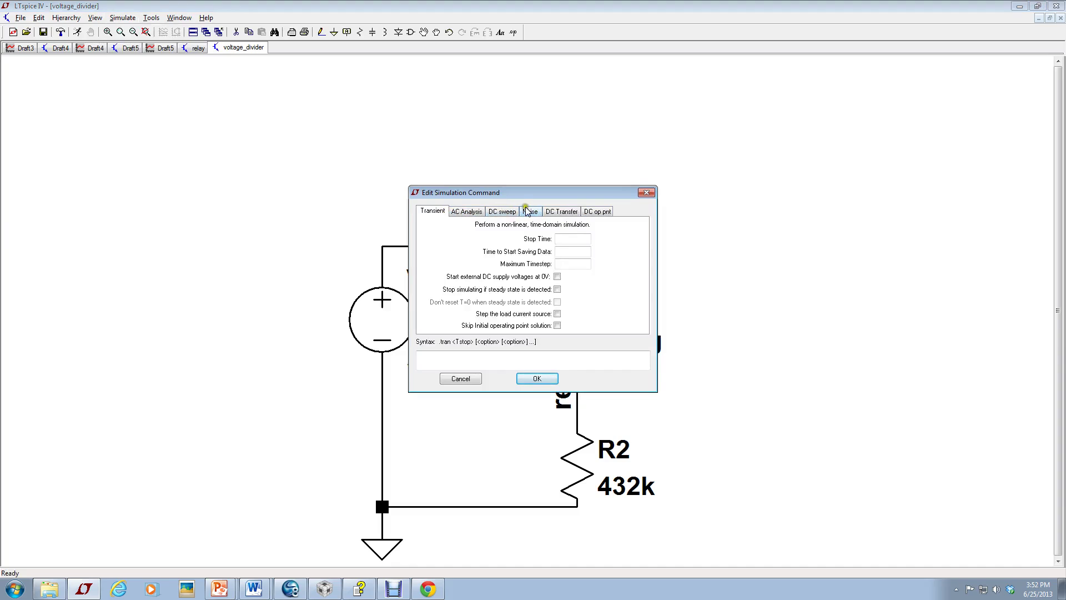
click(591, 216)
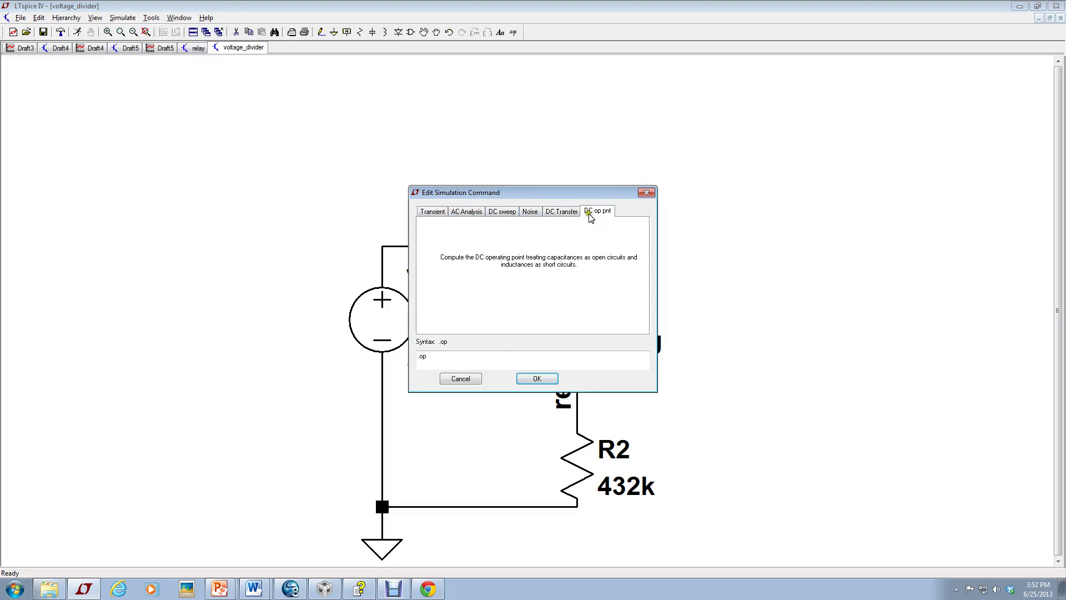
click(537, 378)
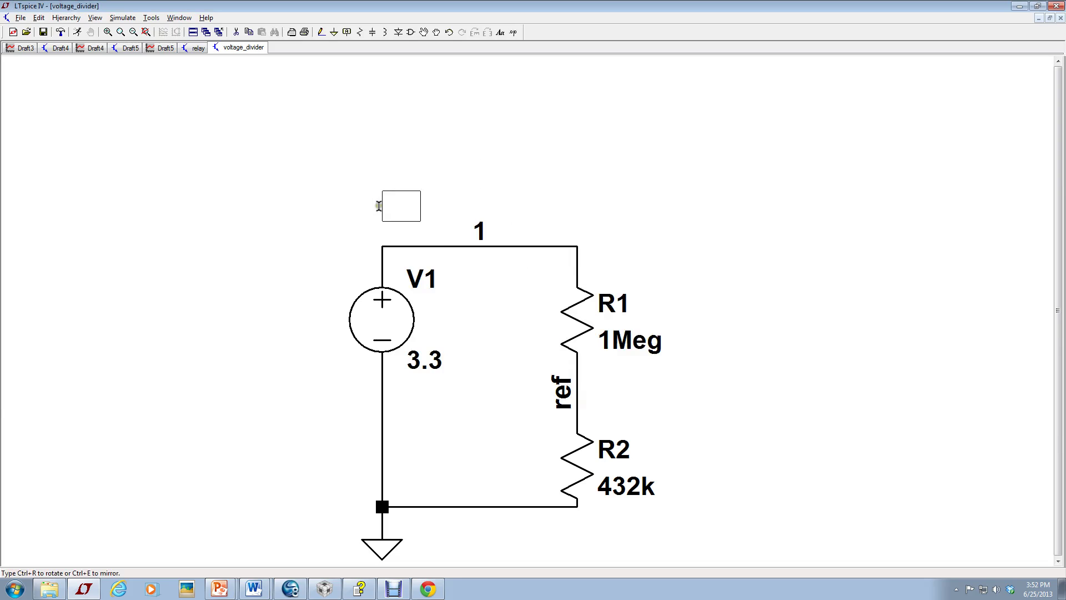
click(381, 200)
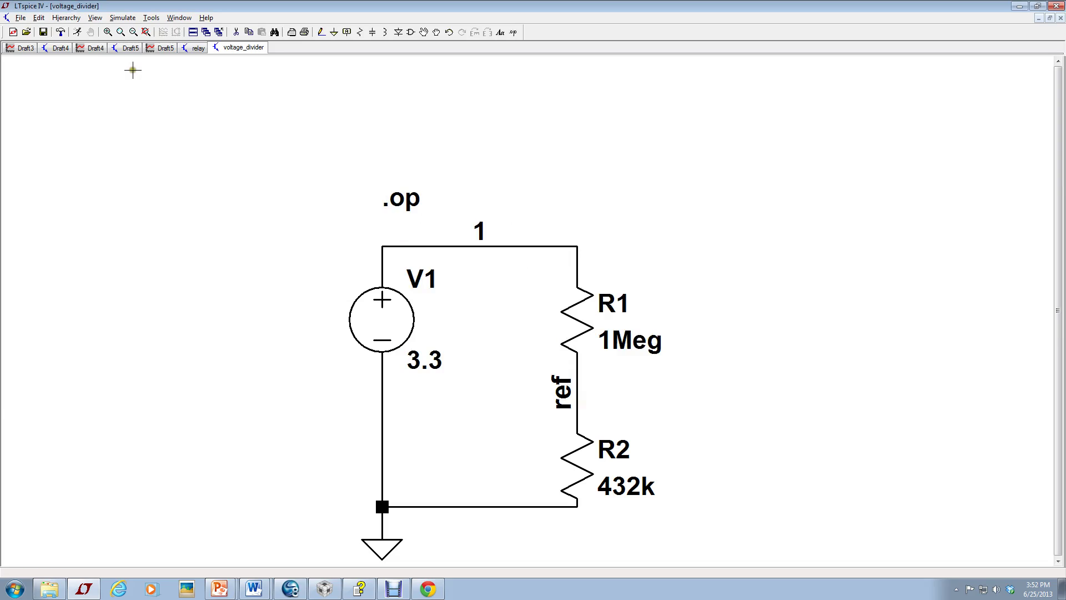
- Run the simulation, check V(ref) at 0.995531 V, and close the results
click(76, 33)
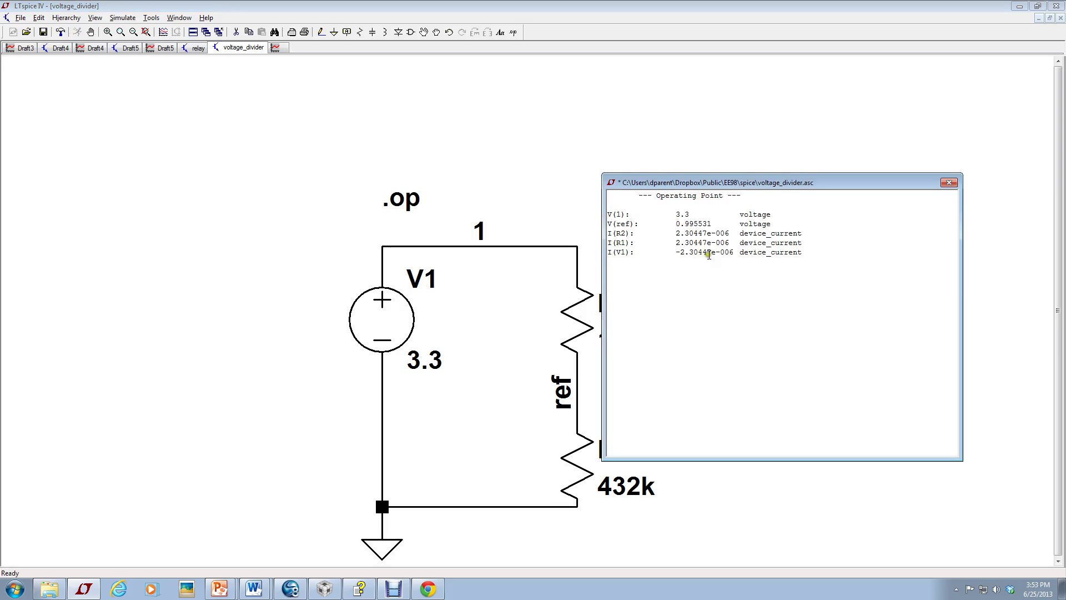
click(949, 182)
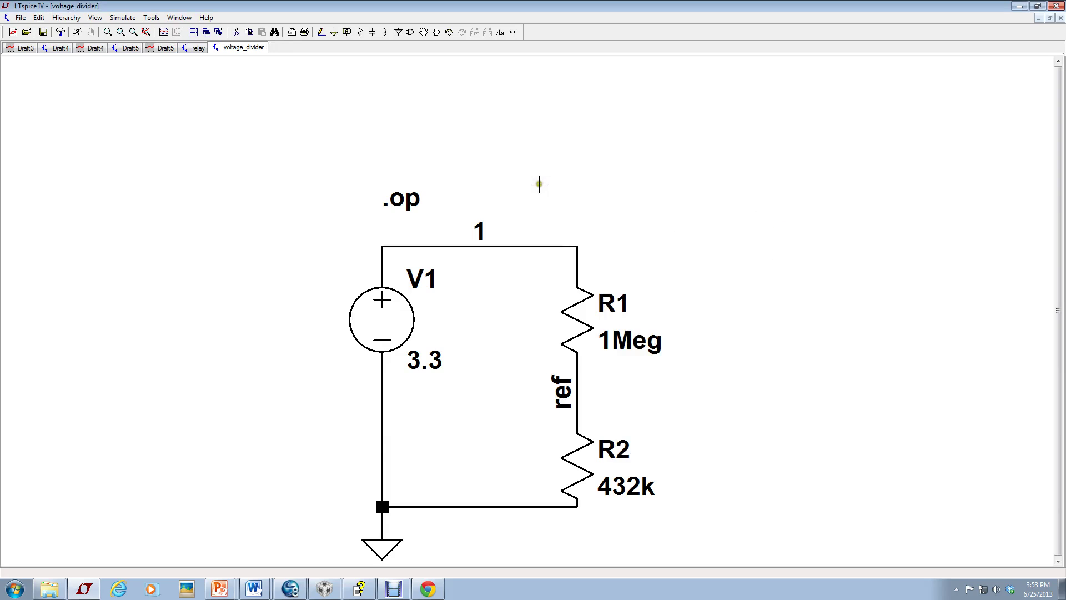
- Delete the .op directive, rerun with a DC operating point analysis, and close the results
click(410, 204)
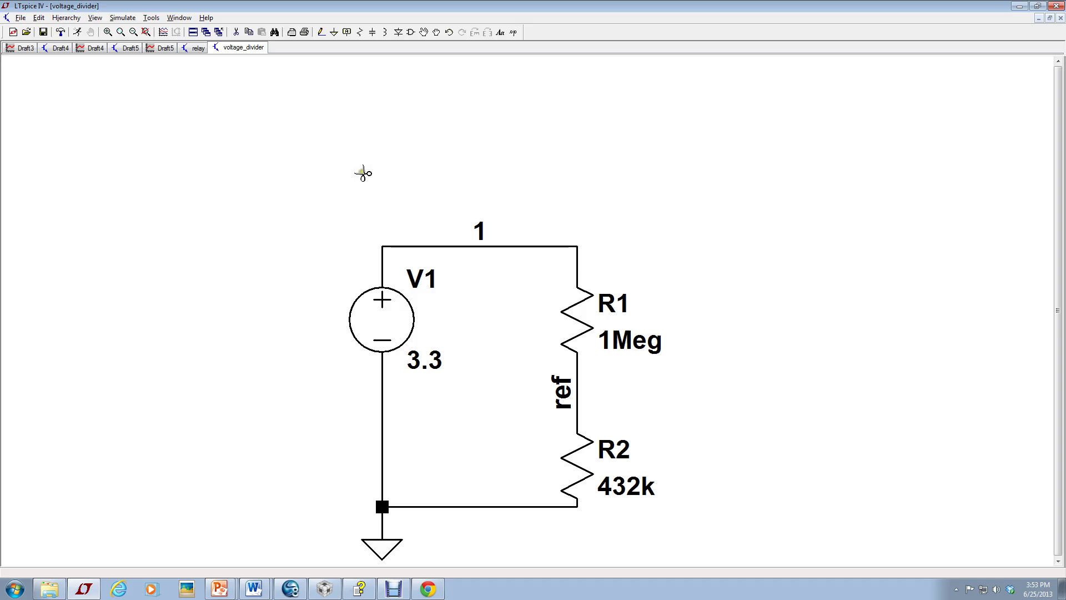
click(77, 32)
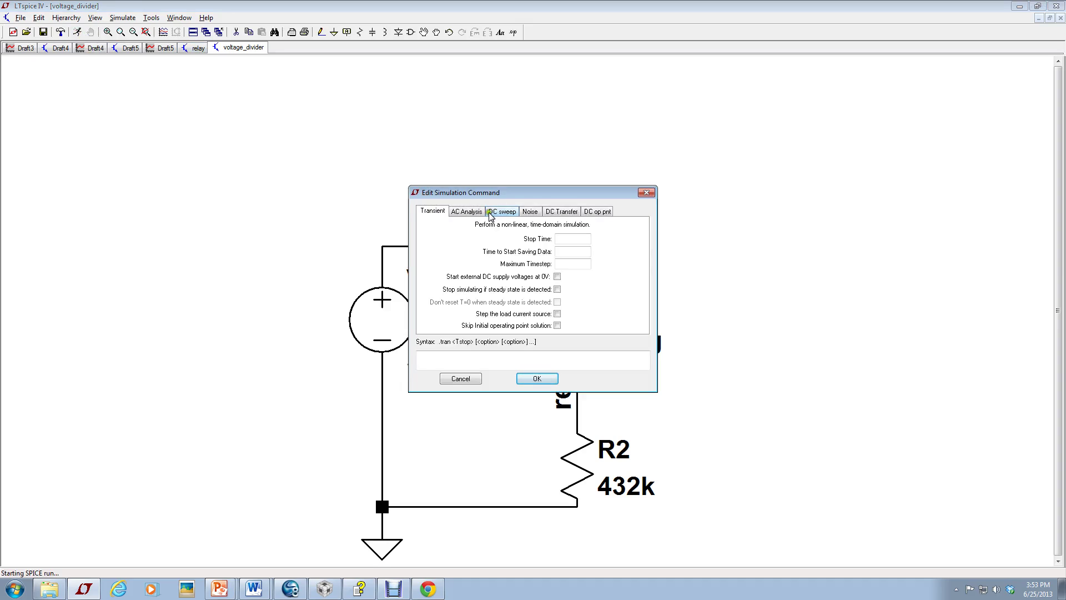
click(460, 212)
click(529, 212)
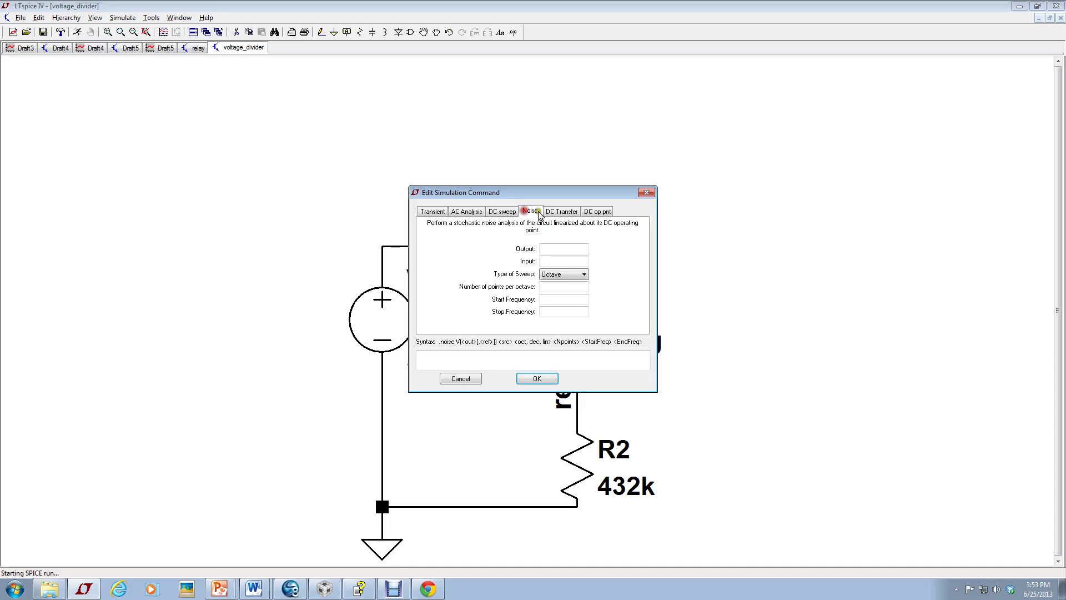
click(564, 212)
click(593, 211)
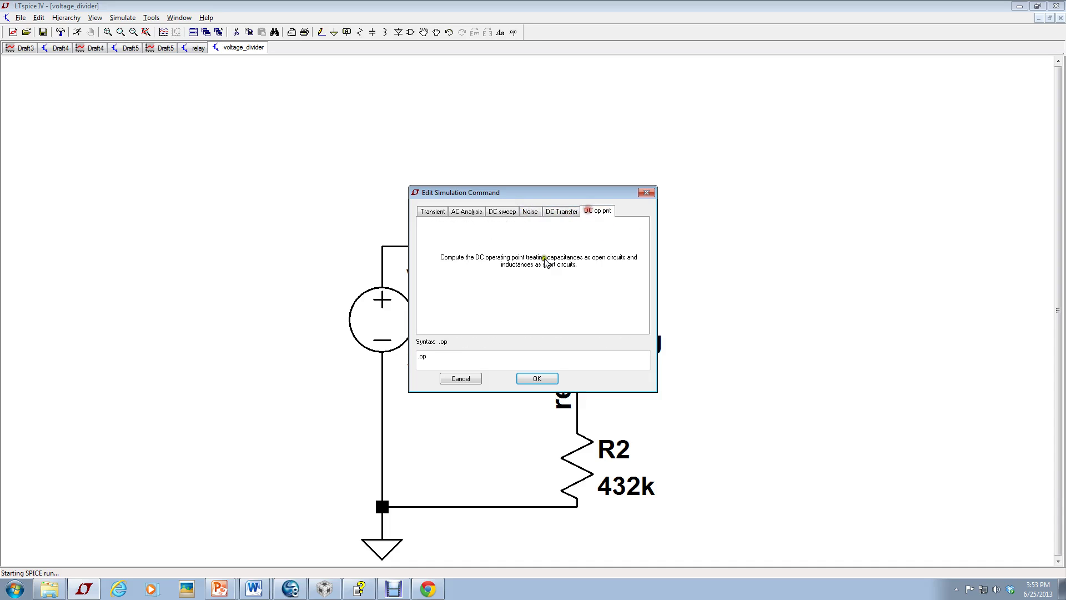
click(534, 379)
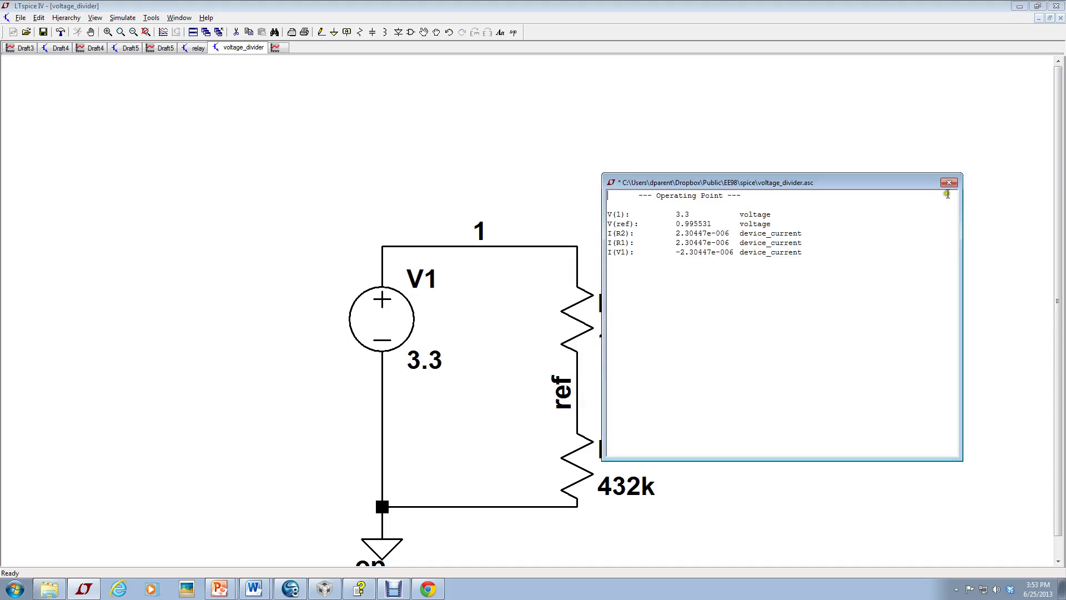
click(949, 183)
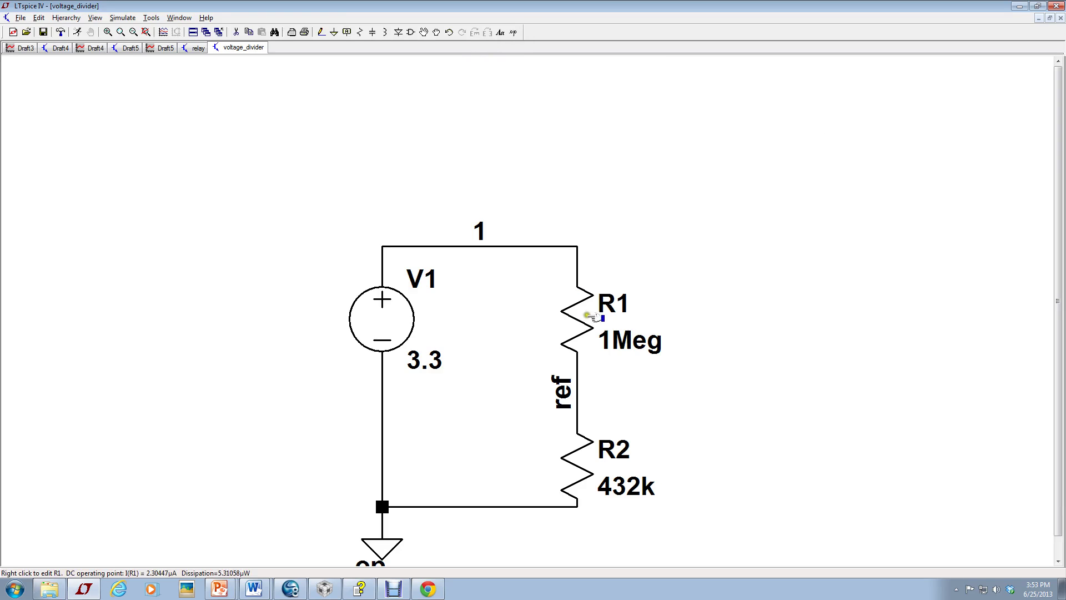
- Clear R1's resistance, run the simulation, and dismiss the missing-resistance warning
right_click(617, 342)
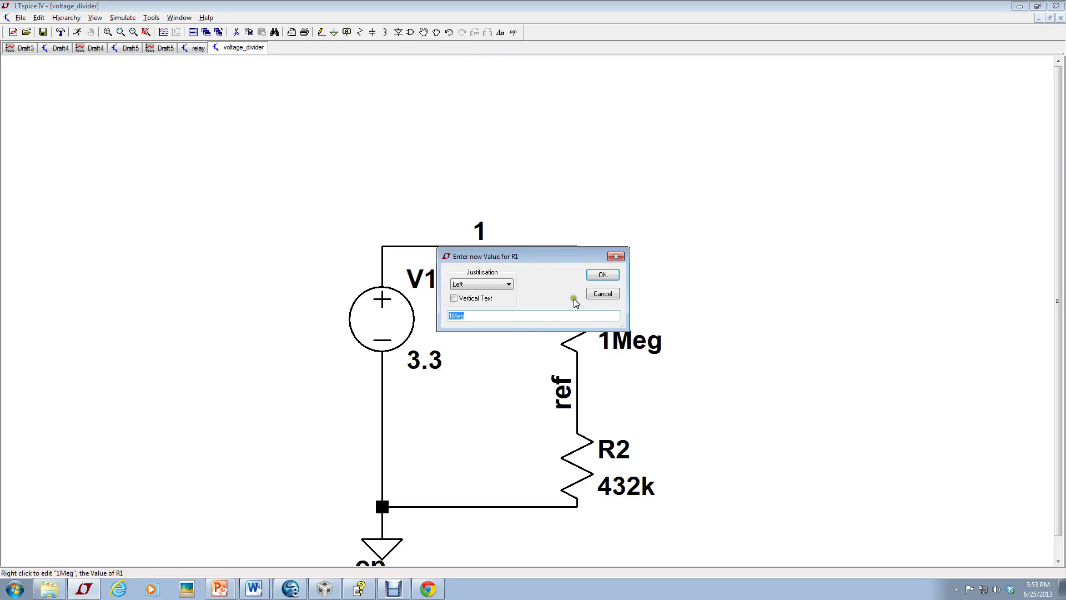
click(597, 293)
right_click(578, 318)
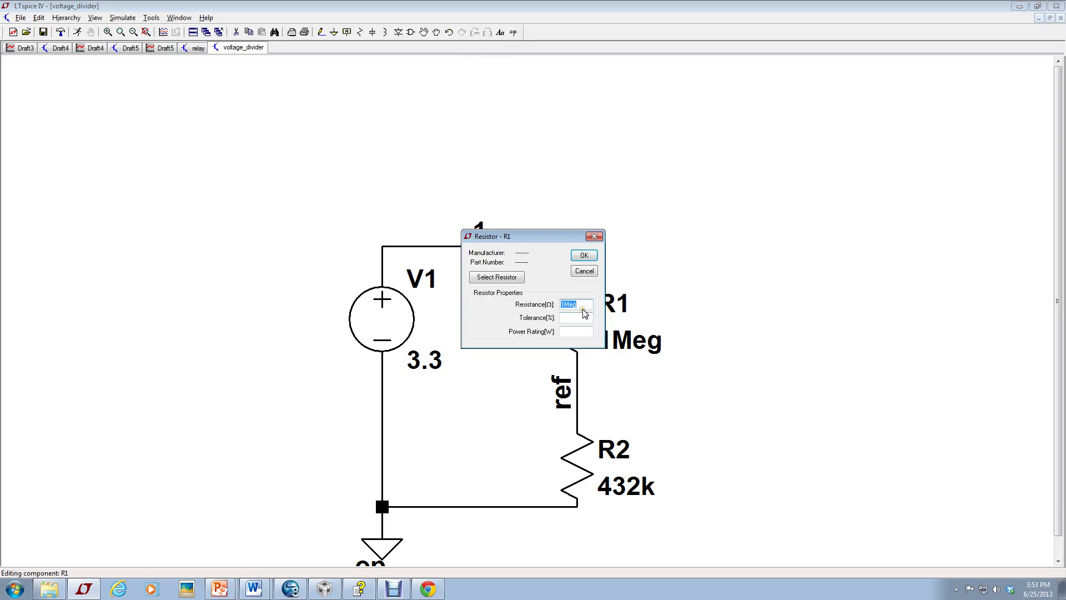
key(Delete)
click(586, 305)
click(584, 255)
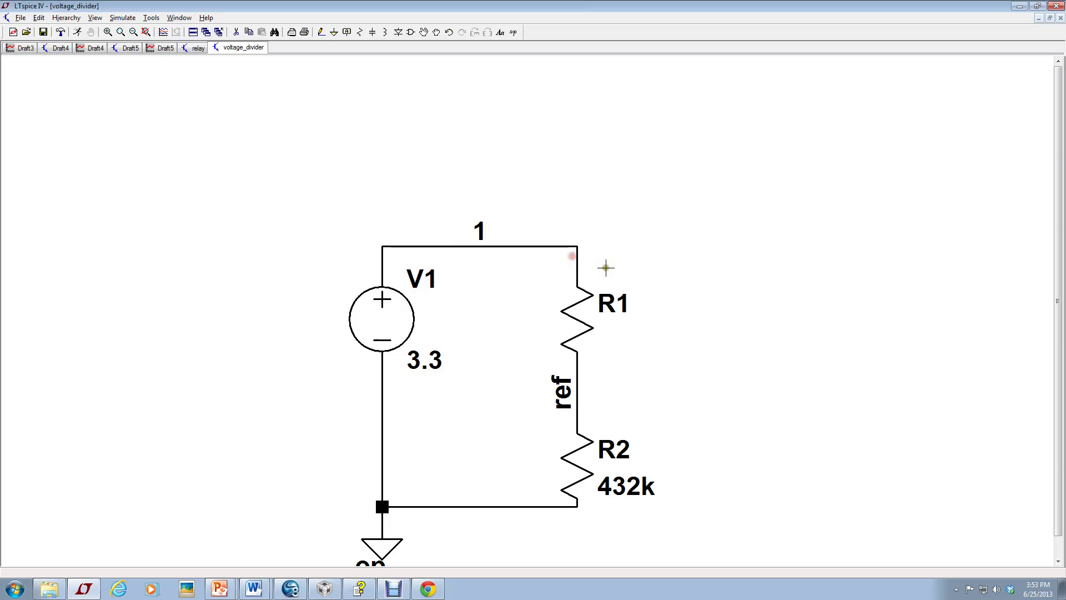
click(82, 33)
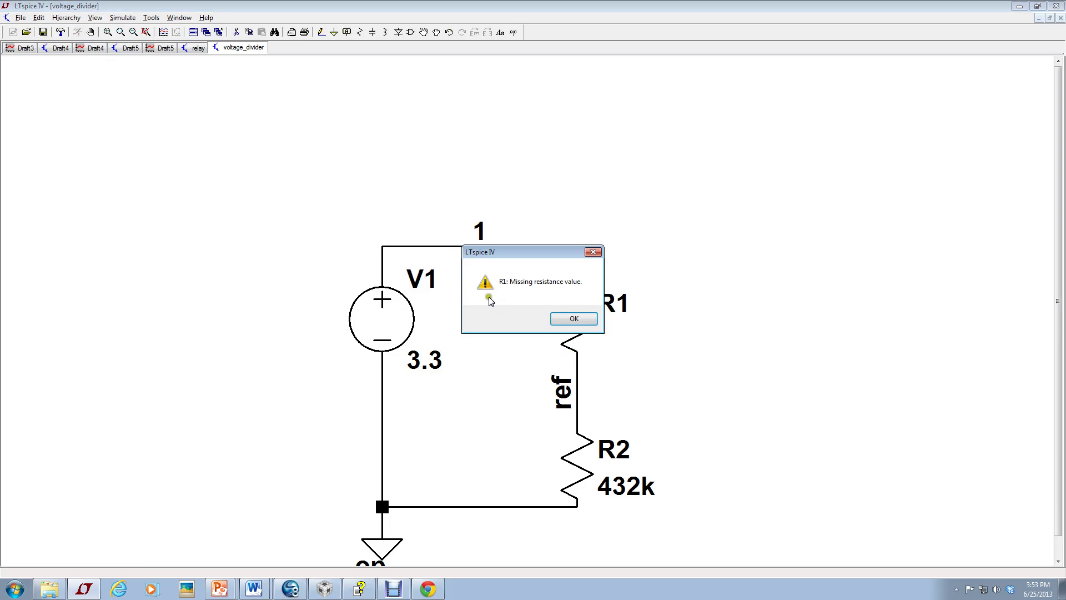
click(560, 319)
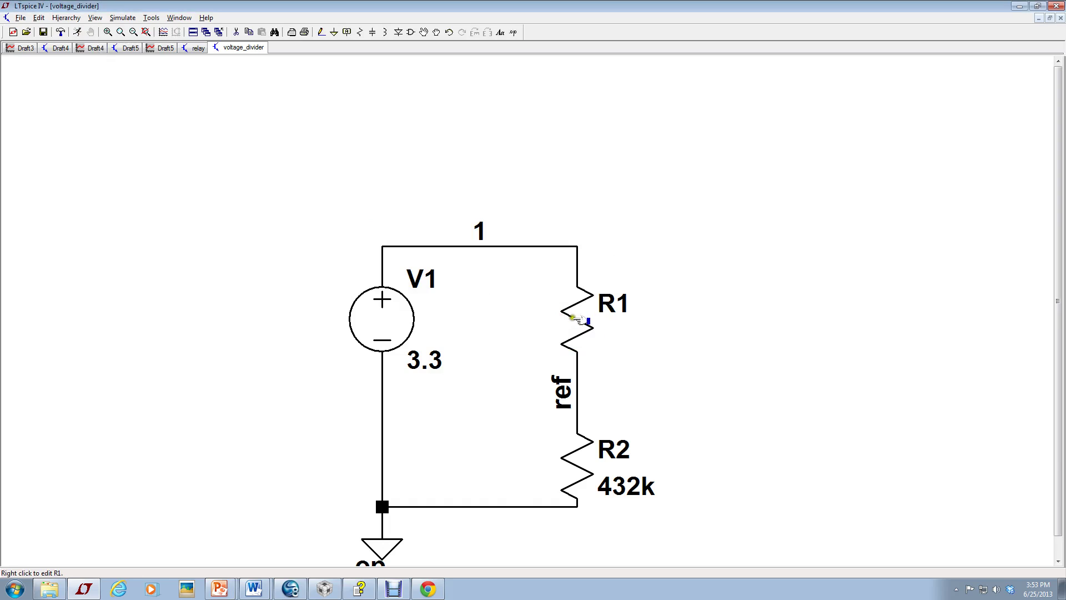
- Set R1 back to 1M, rerun the operating point simulation, and close the results
right_click(580, 318)
text(1Meg)
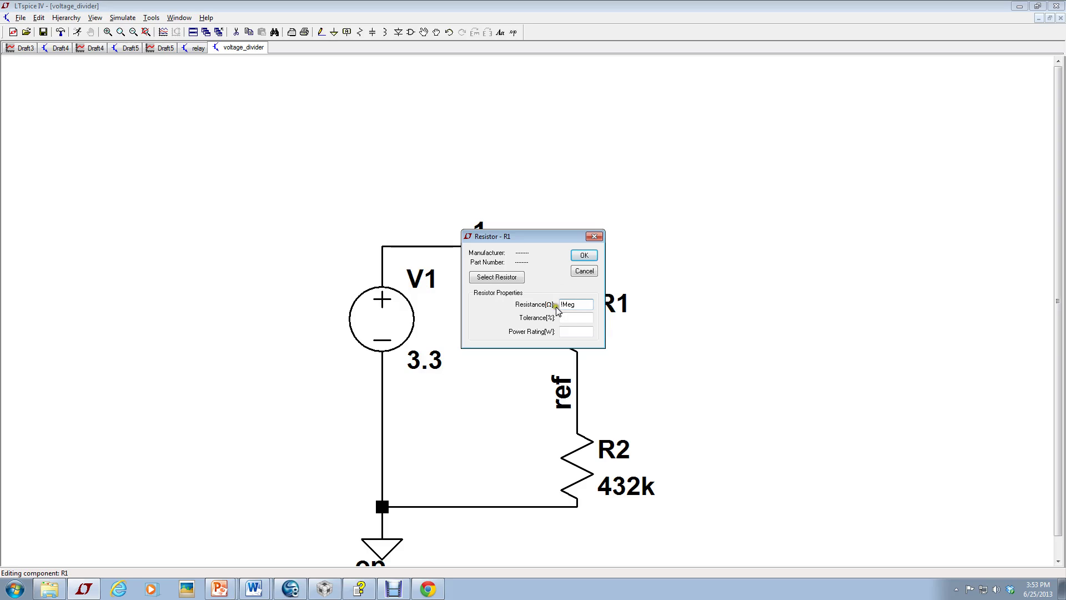
click(562, 304)
click(584, 255)
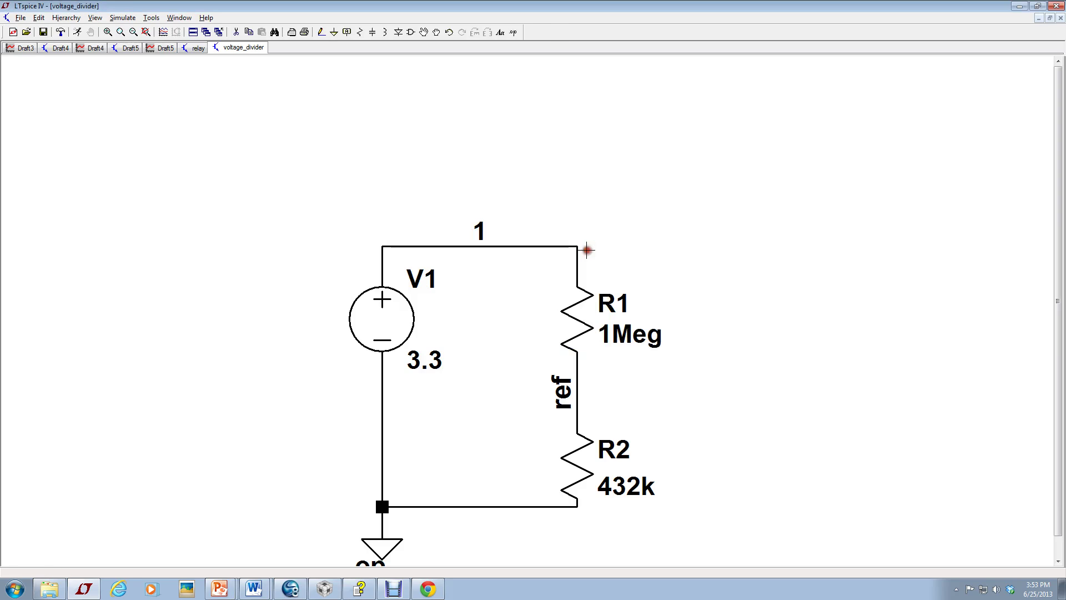
click(77, 32)
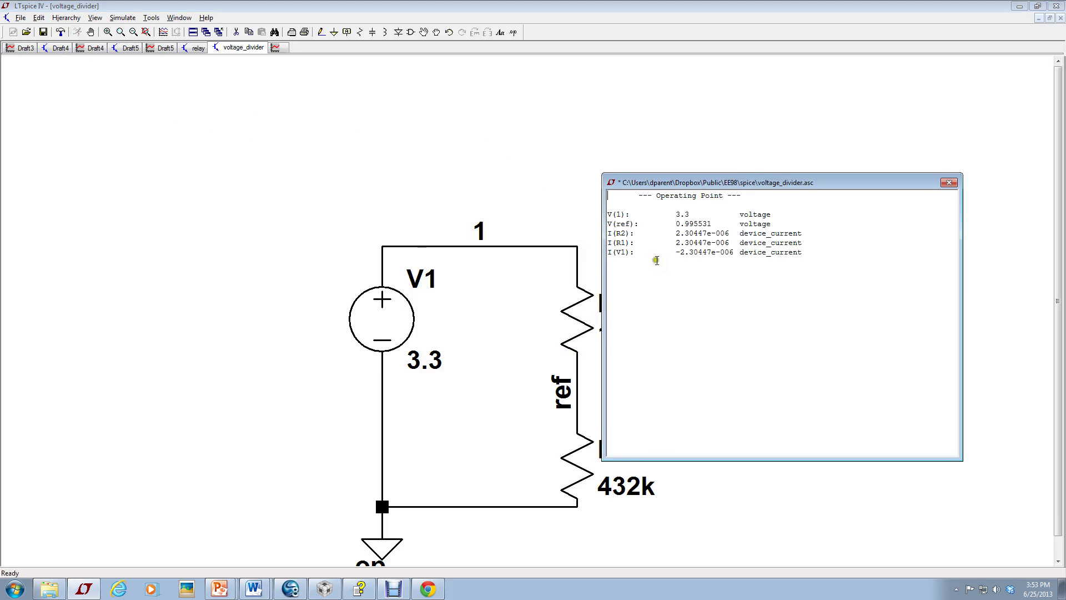
click(951, 185)
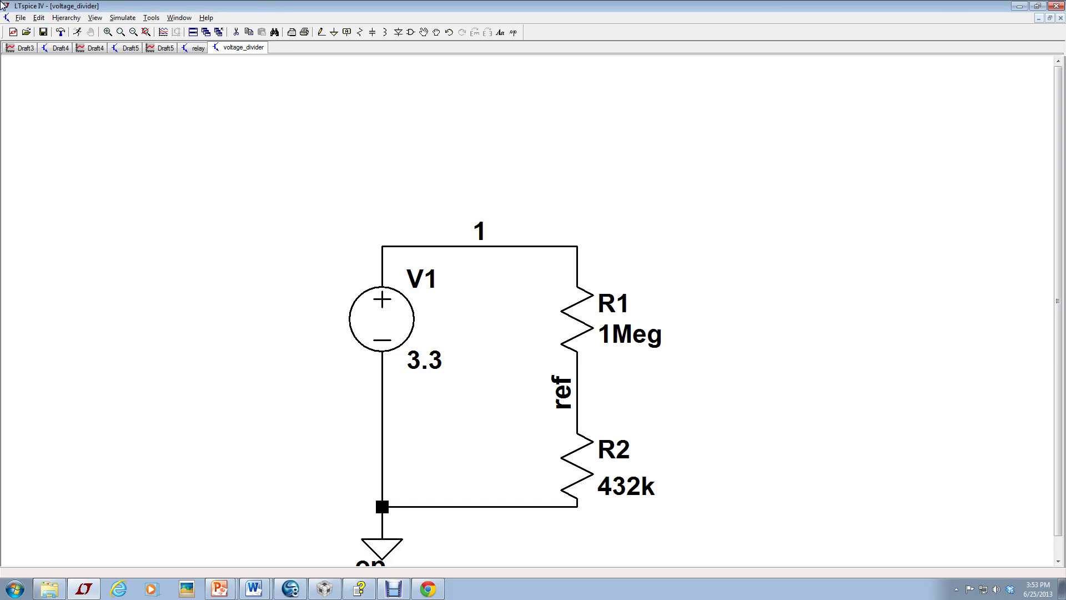
- Save the schematic and type the comment Vref=3.3*432k/(1Meg+432k)
click(44, 32)
click(37, 18)
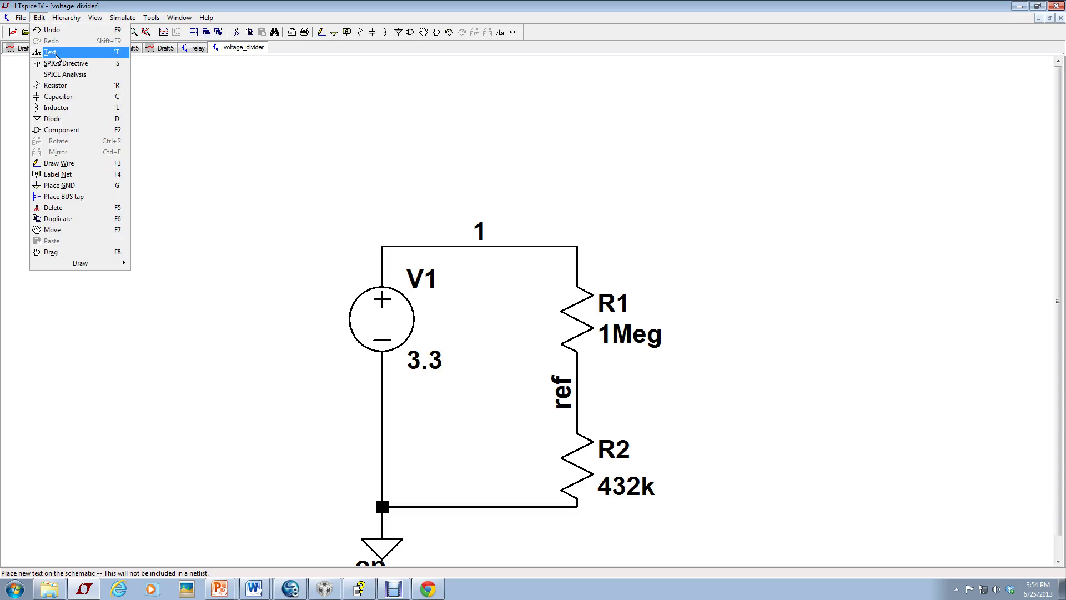
click(56, 55)
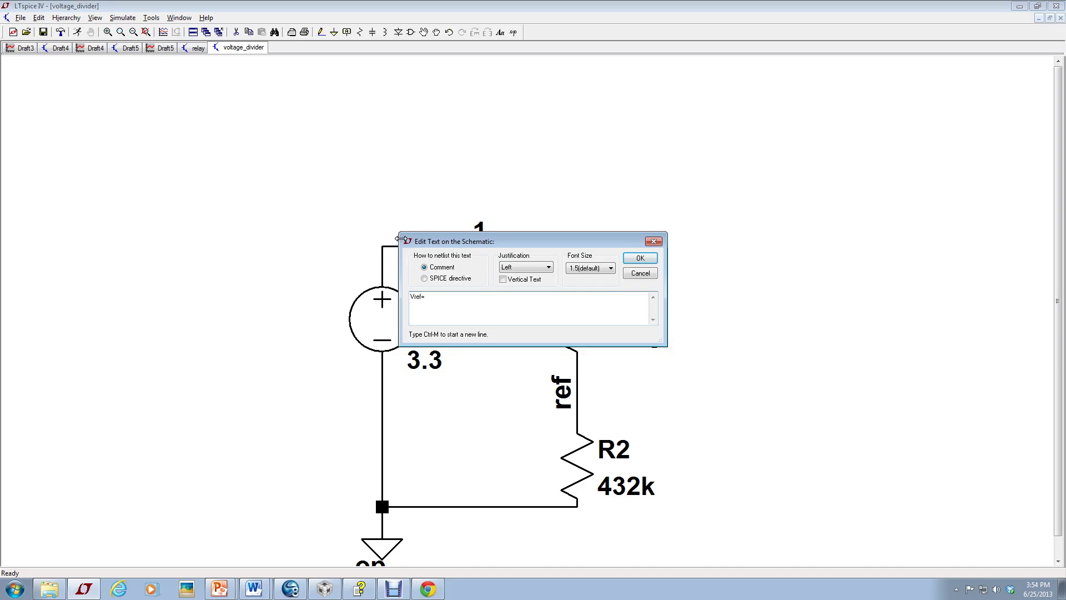
text(3)
text(.3*432k/(1Meg+432k)
click(425, 297)
- Drop the Vref=3.3*432k/(1Meg+432k) comment above the divider circuit and fit the schematic to view
click(640, 258)
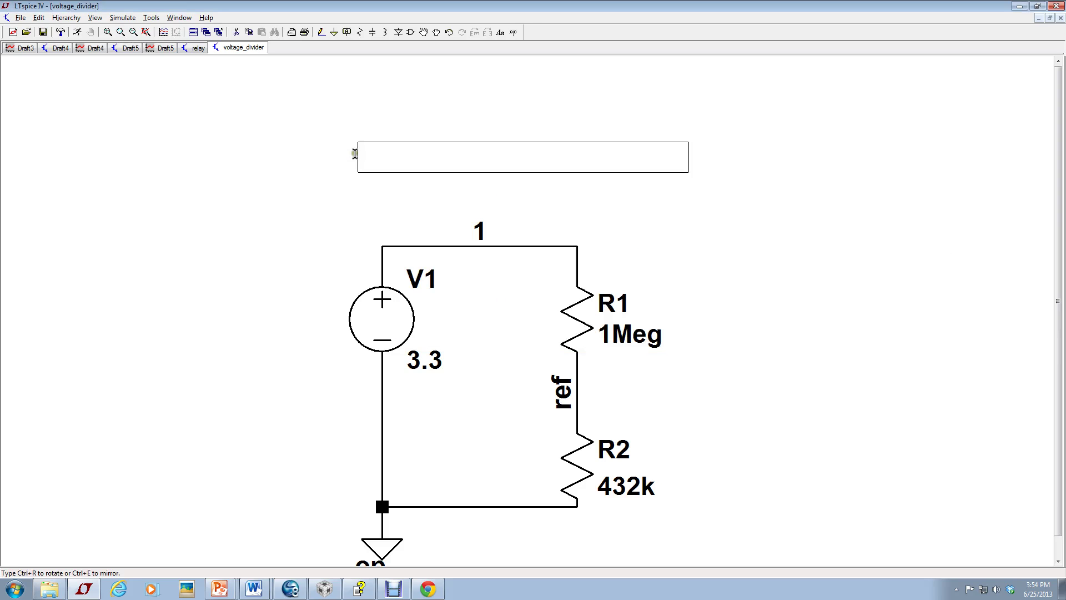
click(357, 156)
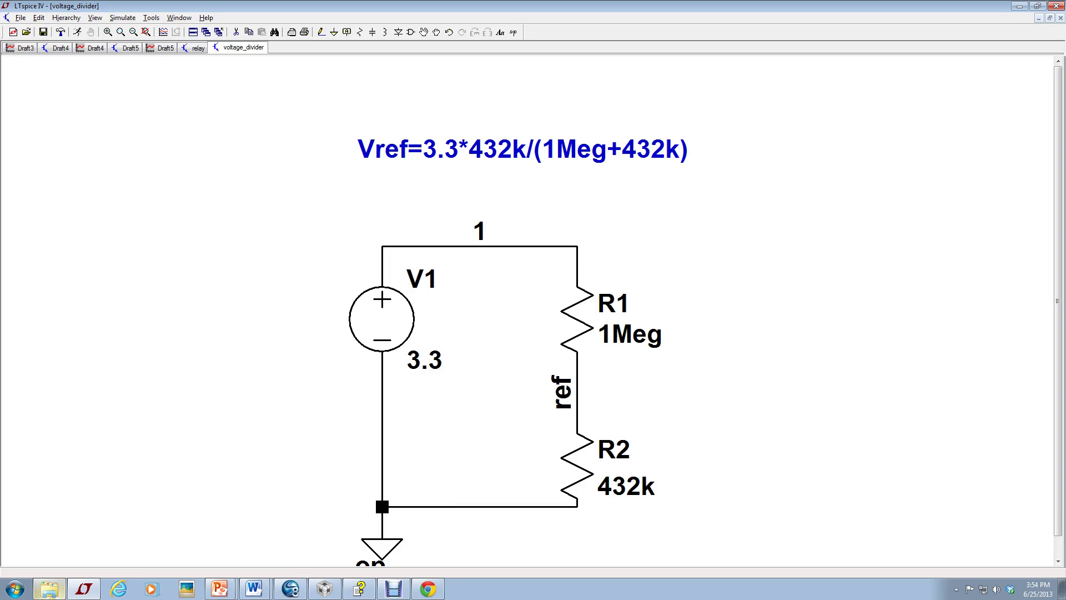
mouse_move(434, 246)
mouse_move(389, 297)
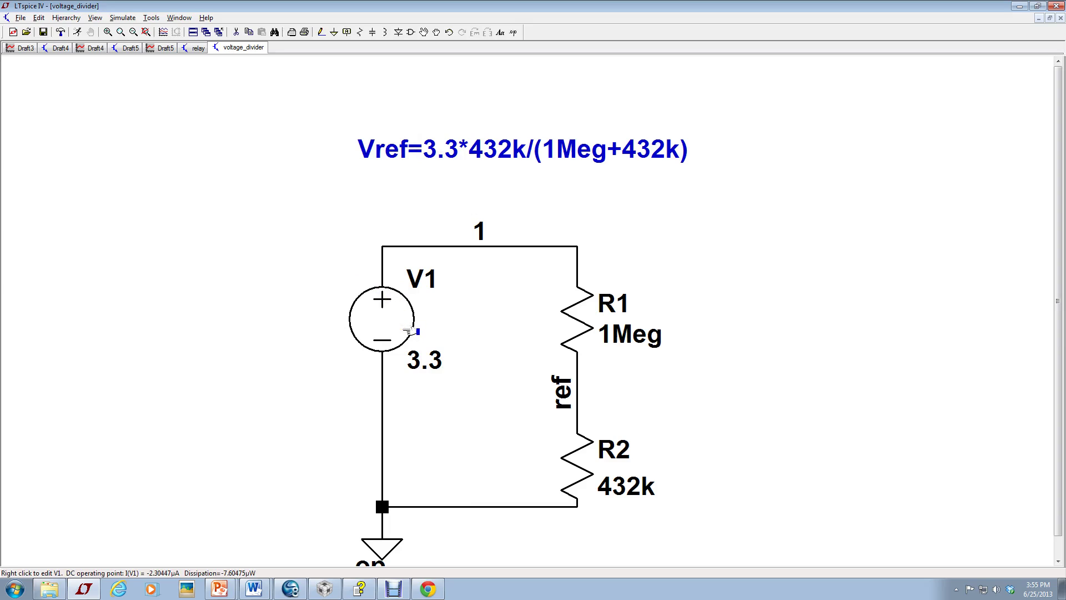
click(146, 32)
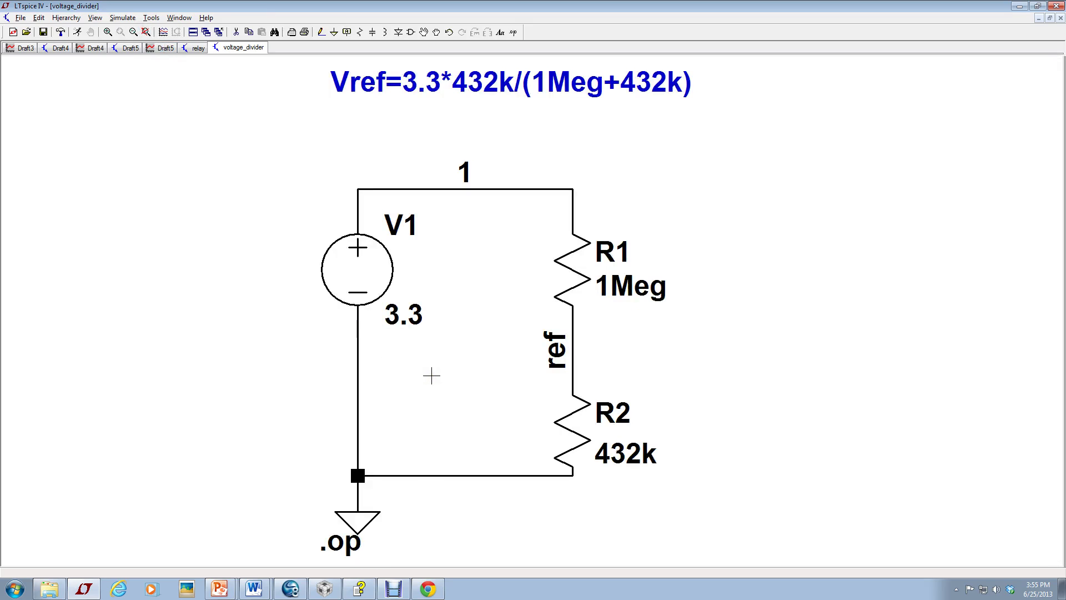
- Check that the ref node reads 995.531 mV and read R1's operating point value
mouse_move(558, 341)
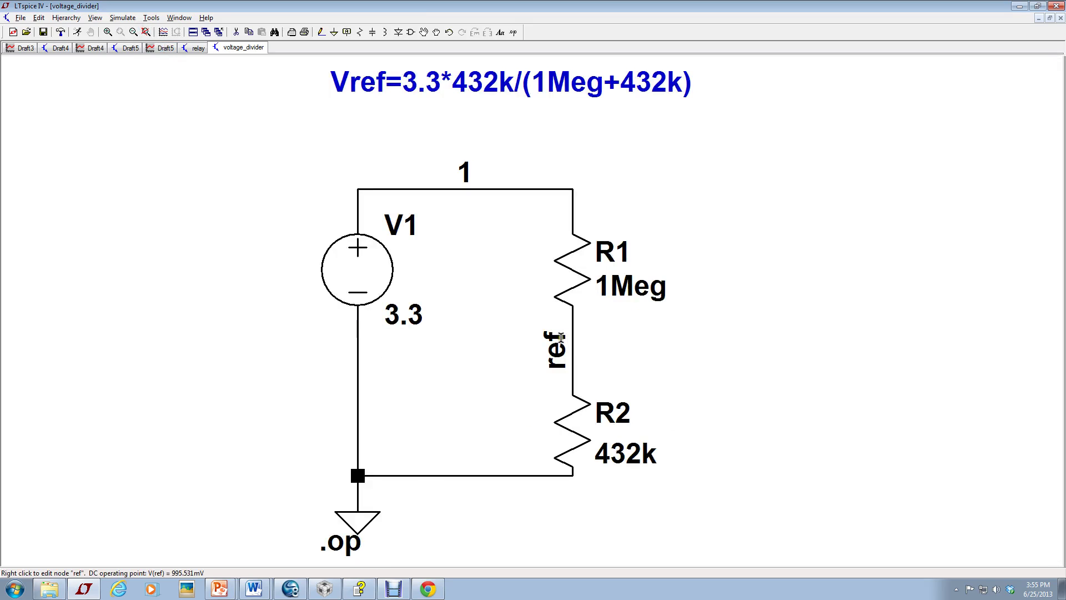
mouse_move(578, 277)
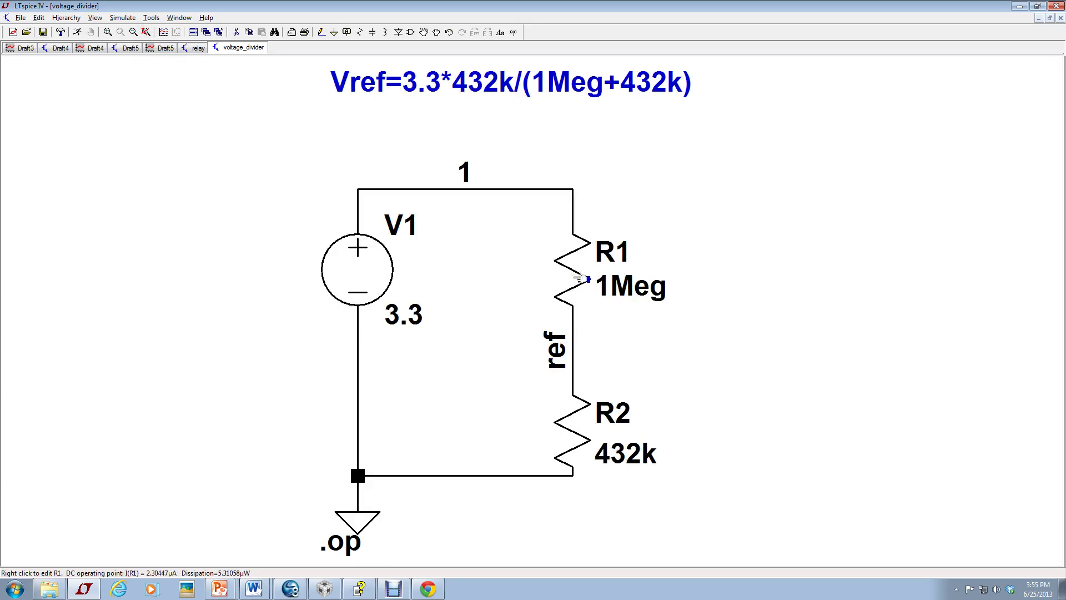